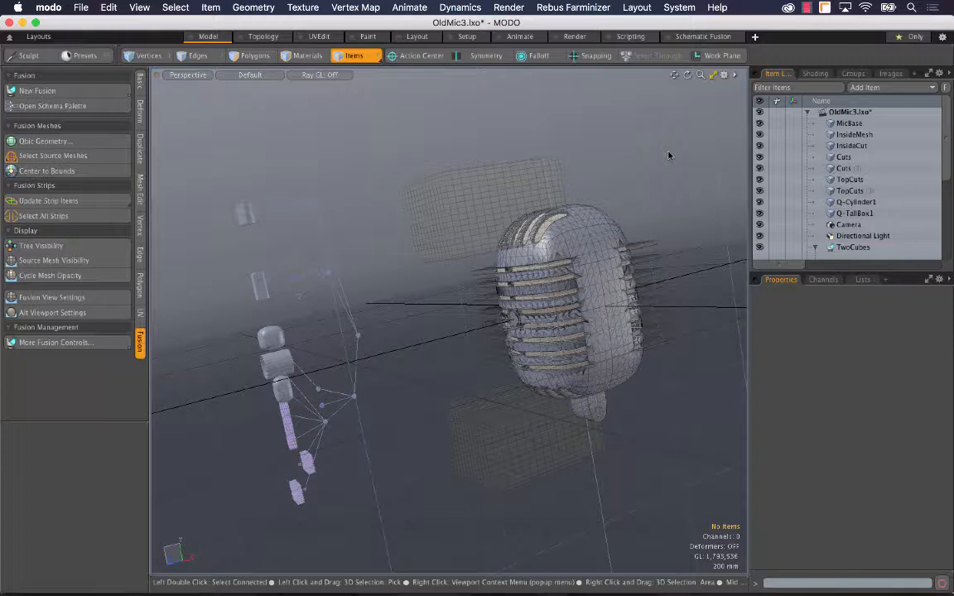
# Switch to the Schematic Fusion layout, then widen the 3D view and zoom in on the microphone.
pyautogui.click(716, 41)
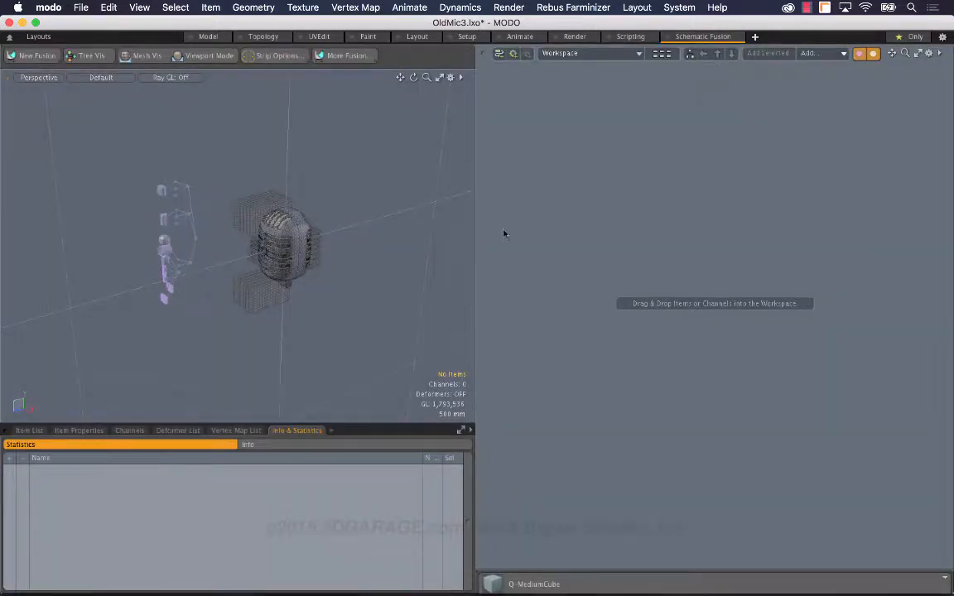
pyautogui.moveTo(472, 224); pyautogui.dragTo(528, 225)
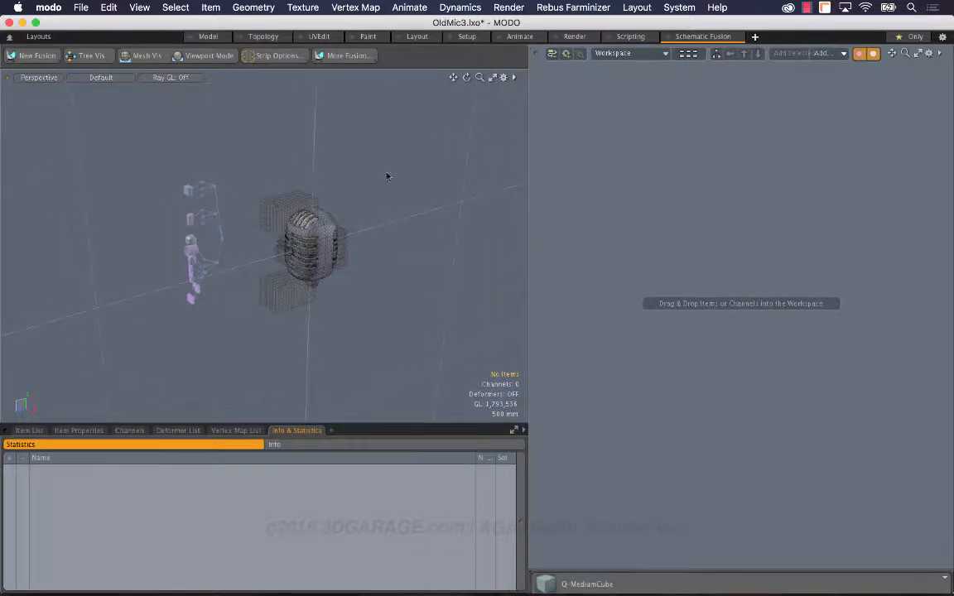
pyautogui.moveTo(480, 77)
pyautogui.mouseDown()
pyautogui.moveTo(530, 78)
pyautogui.moveTo(497, 78)
pyautogui.mouseUp()
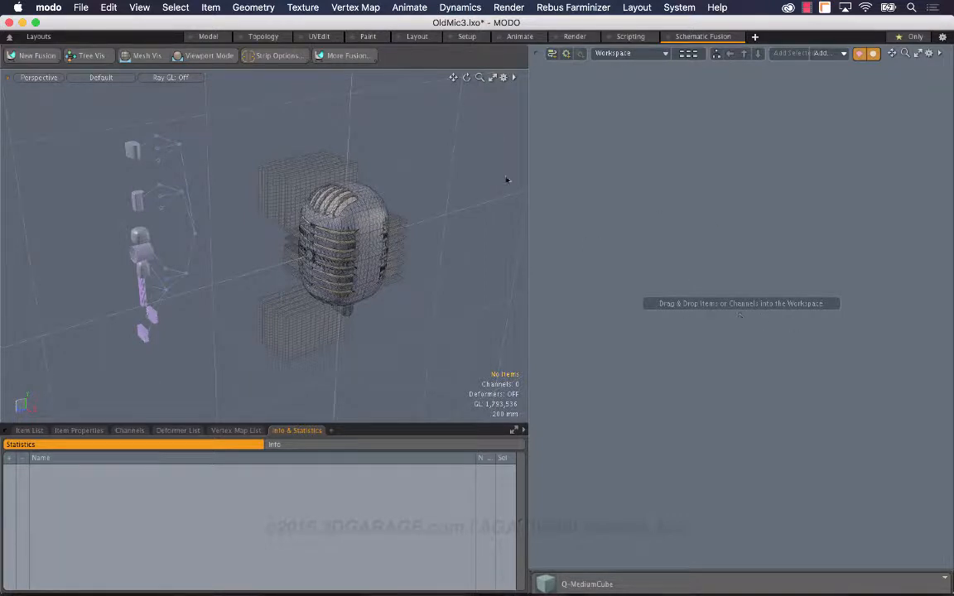
pyautogui.click(33, 56)
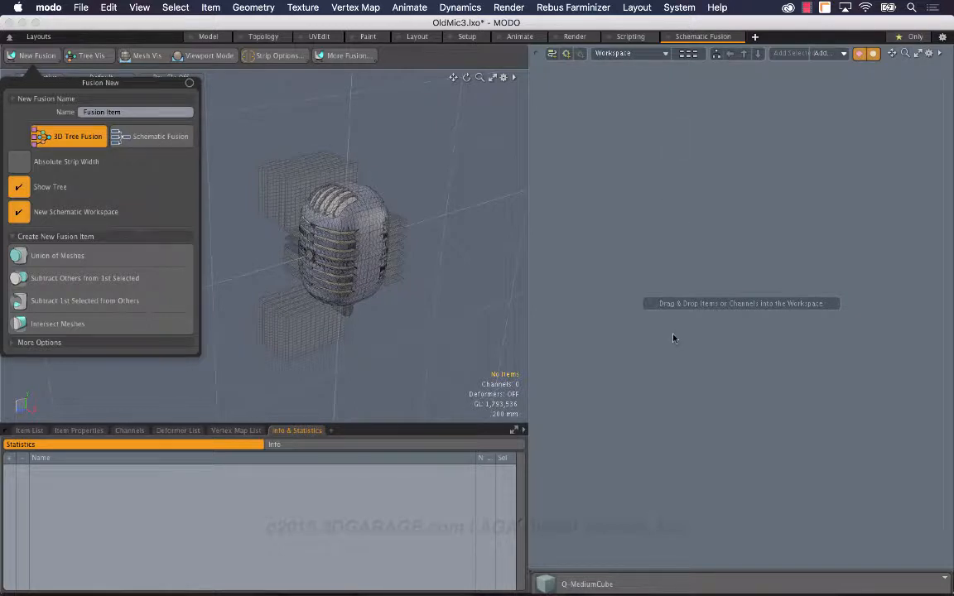
pyautogui.click(493, 203)
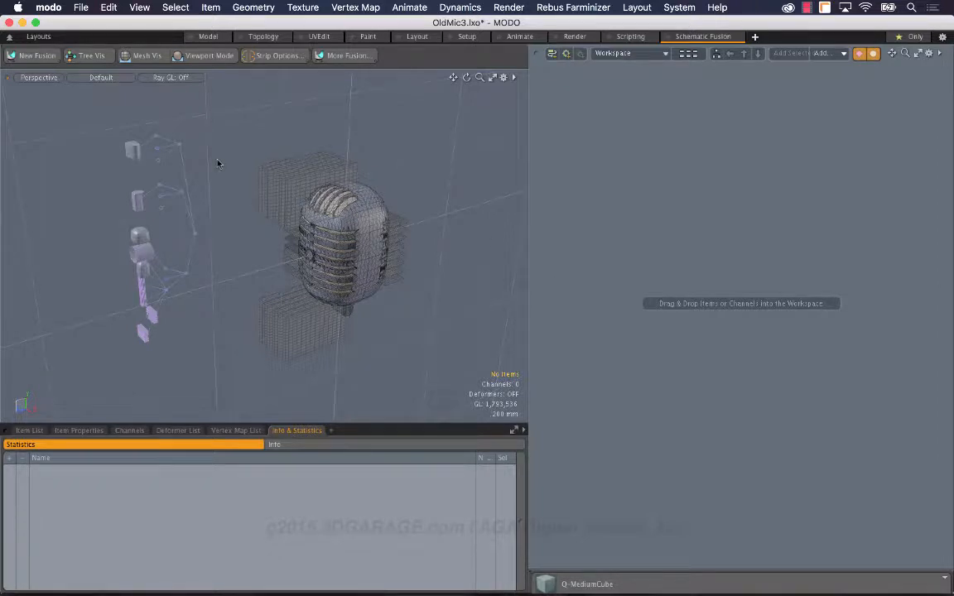
# Convert the microphone's fusion tree to a schematic fusion in a new schematic workspace, and widen the schematic area.
pyautogui.click(196, 239)
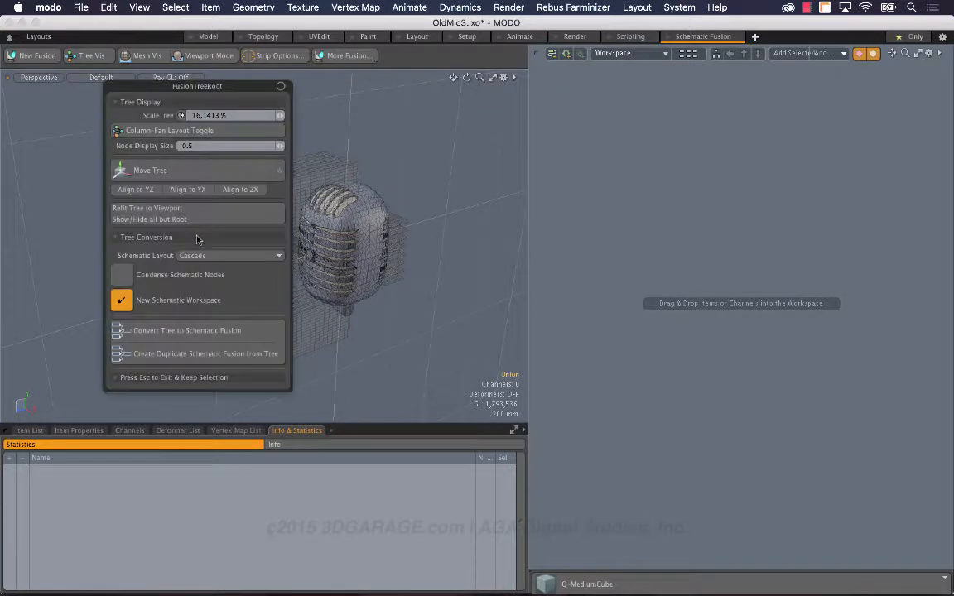
pyautogui.moveTo(246, 94); pyautogui.dragTo(402, 115)
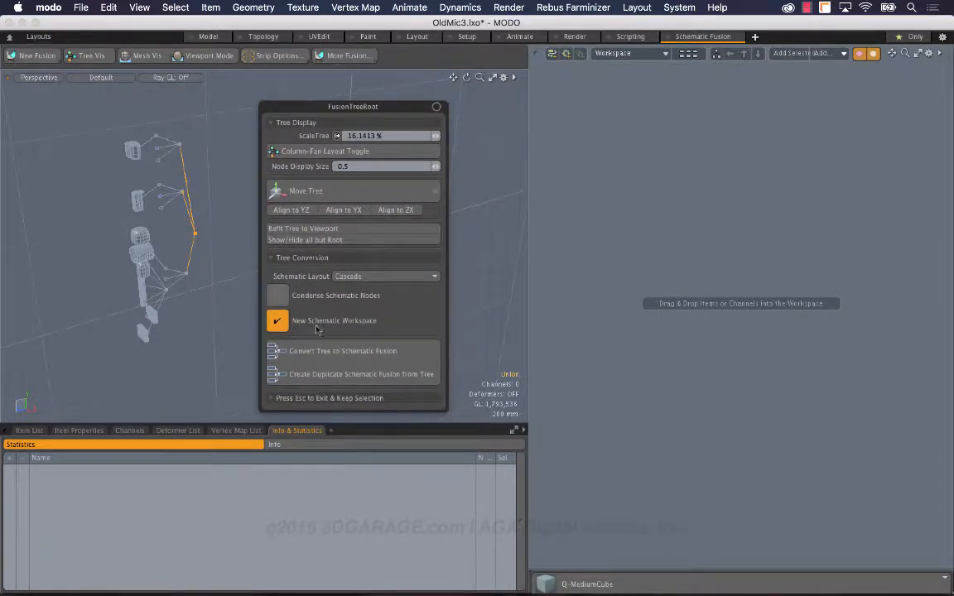
pyautogui.click(421, 353)
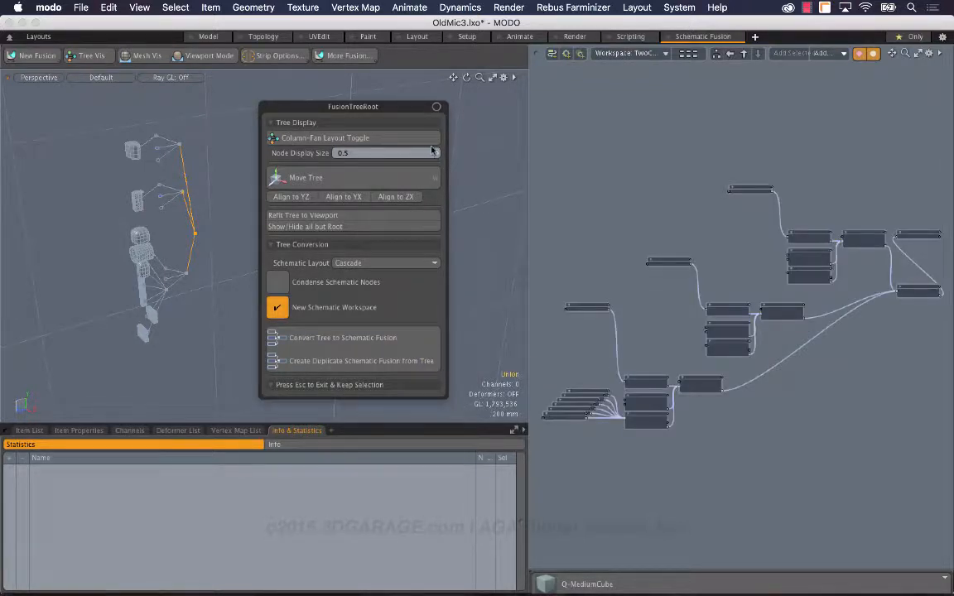
pyautogui.click(506, 204)
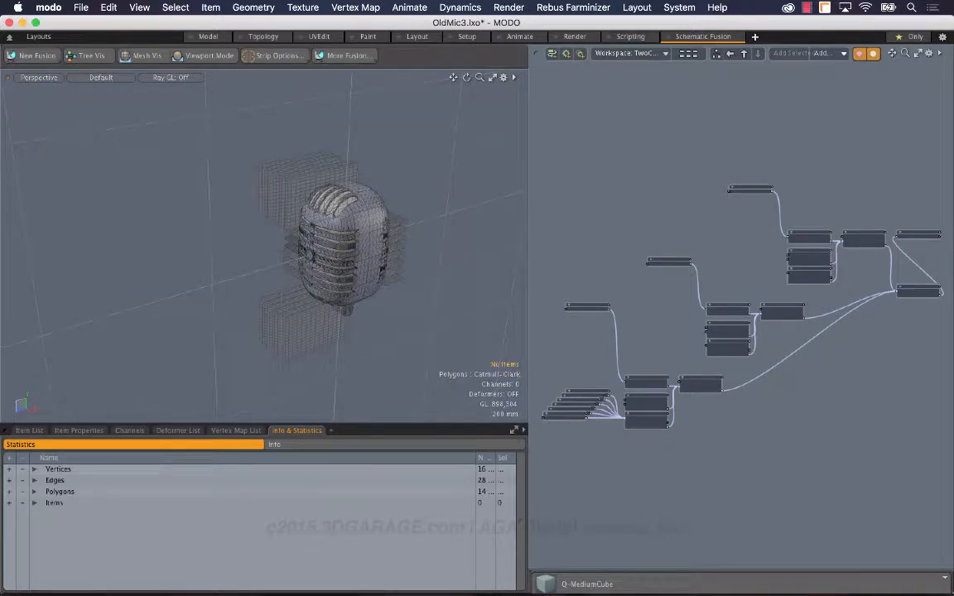
pyautogui.moveTo(527, 218); pyautogui.dragTo(392, 218)
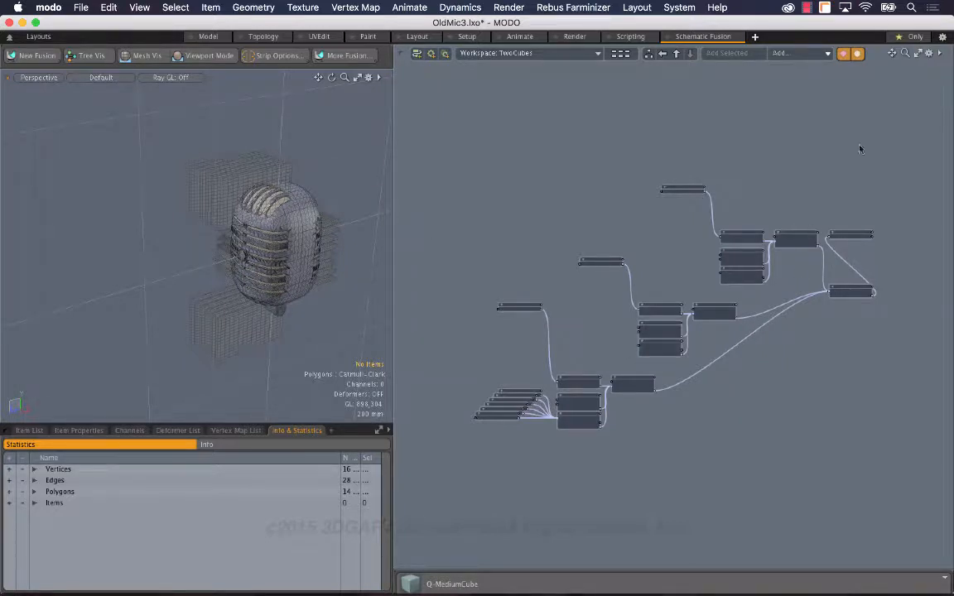
# Spread the stacked Ring, InsideCut, TopCuts (3), TopCuts, Cuts (3) and Cuts nodes into a readable column.
pyautogui.moveTo(905, 54); pyautogui.dragTo(820, 190)
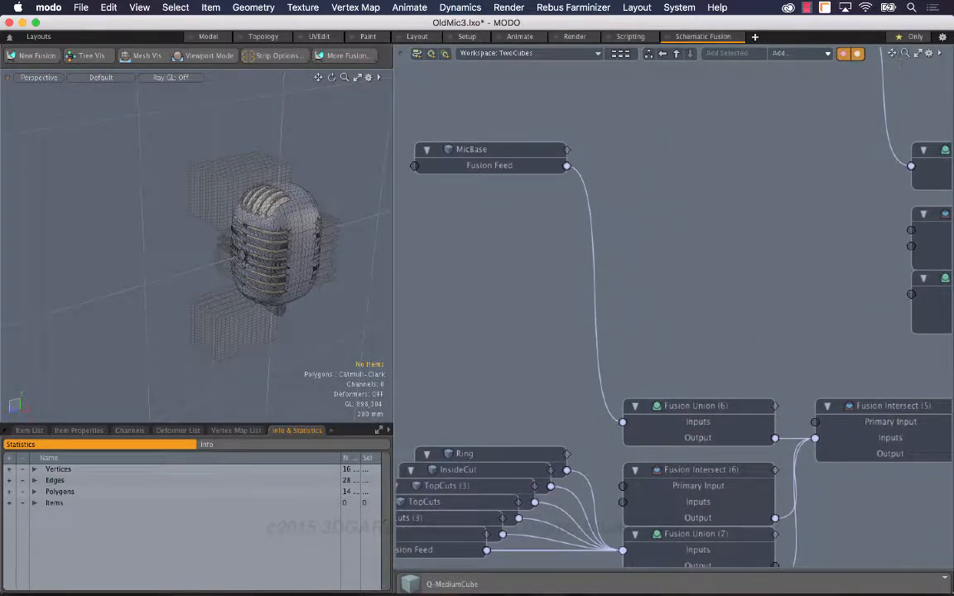
pyautogui.moveTo(904, 53); pyautogui.dragTo(953, 6)
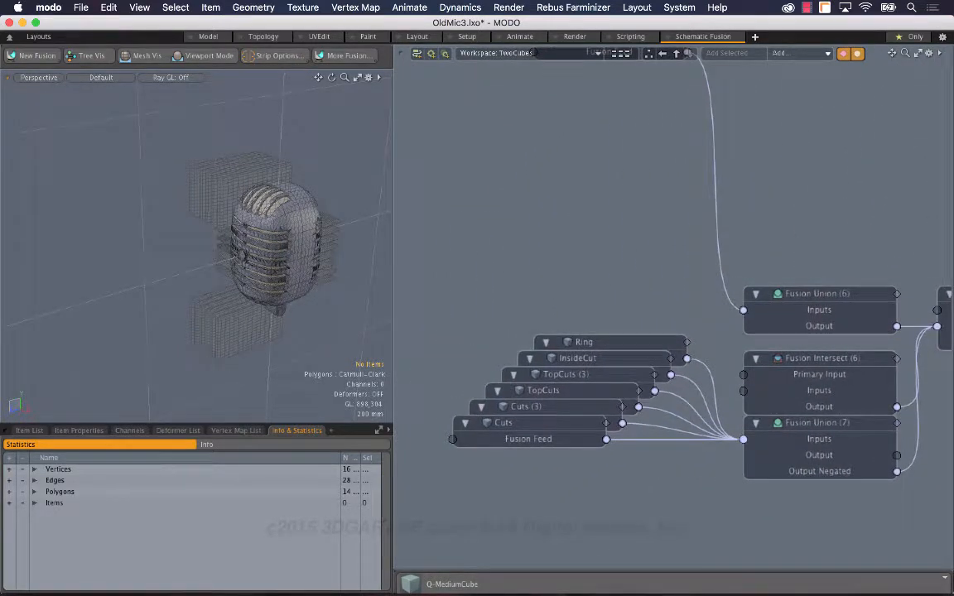
pyautogui.moveTo(318, 77); pyautogui.dragTo(238, 64)
pyautogui.moveTo(343, 78); pyautogui.dragTo(418, 77)
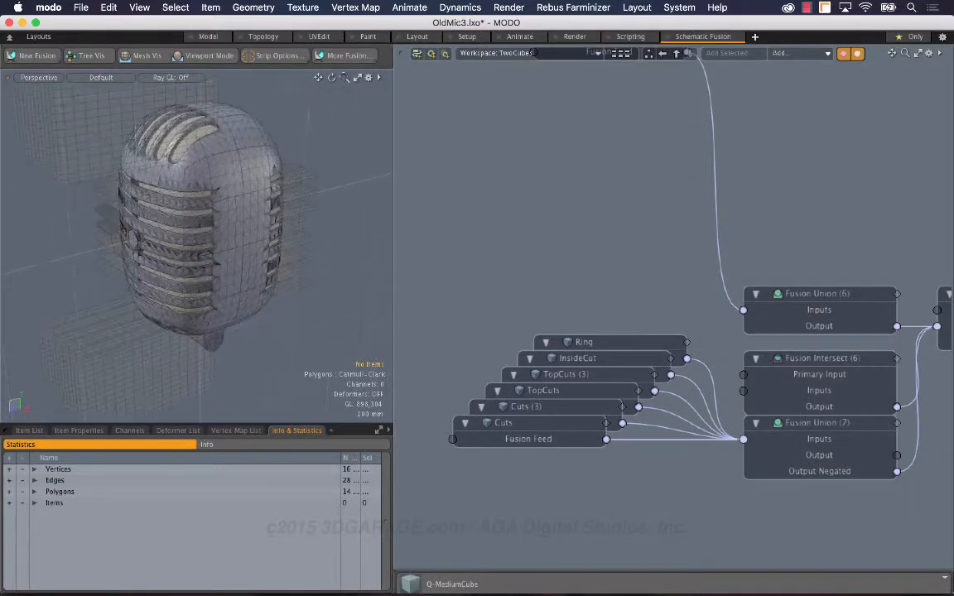
pyautogui.moveTo(619, 346); pyautogui.dragTo(595, 277)
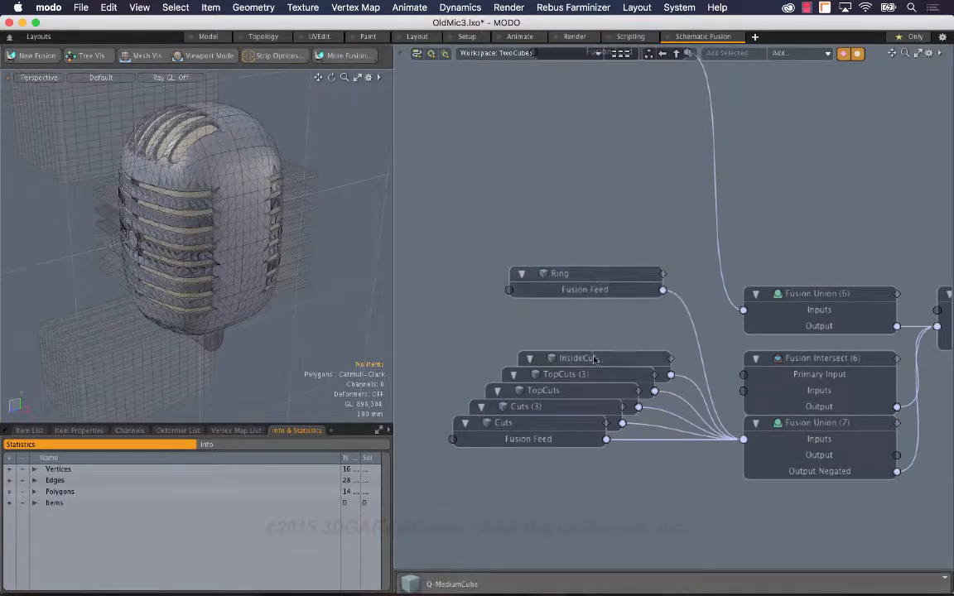
pyautogui.moveTo(597, 358); pyautogui.dragTo(583, 318)
pyautogui.moveTo(579, 374); pyautogui.dragTo(585, 350)
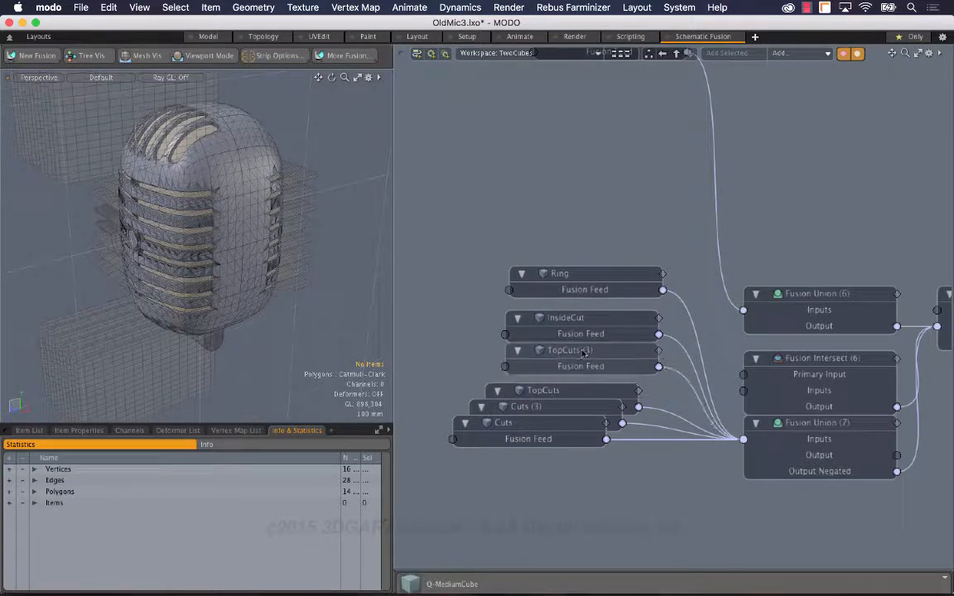
pyautogui.moveTo(545, 436); pyautogui.dragTo(568, 484)
pyautogui.click(546, 406)
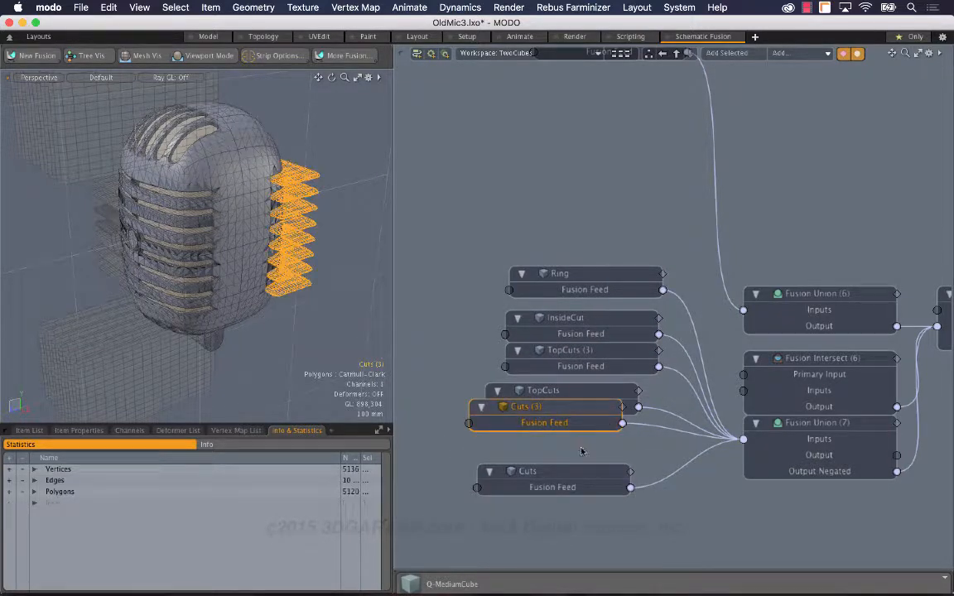
pyautogui.moveTo(557, 417); pyautogui.dragTo(588, 400)
pyautogui.moveTo(570, 452); pyautogui.dragTo(591, 478)
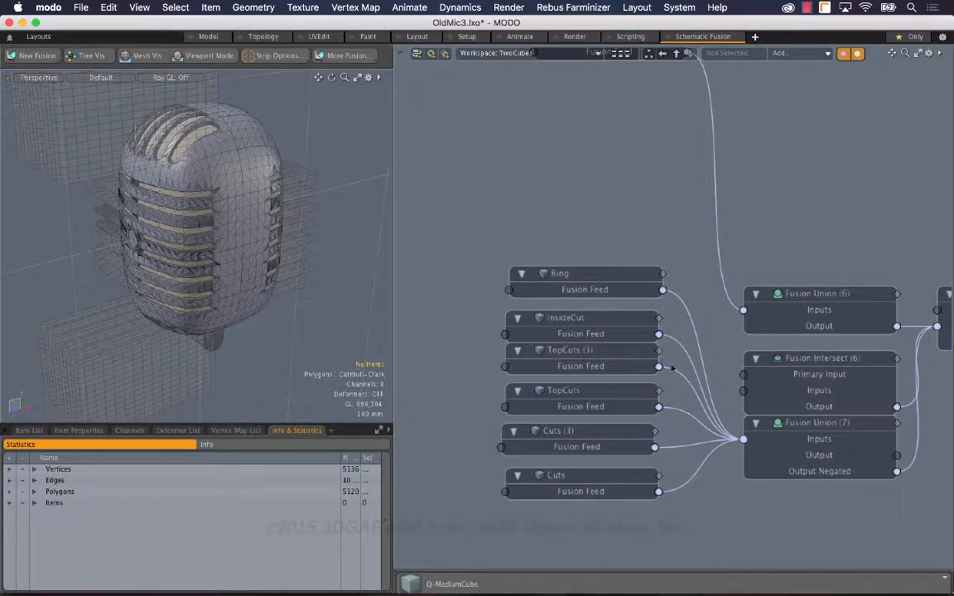
# Space Fusion Union (7) and Fusion Union (6) away from Fusion Intersect (6), and lower the MicBase node to just above Ring.
pyautogui.moveTo(835, 422); pyautogui.dragTo(836, 437)
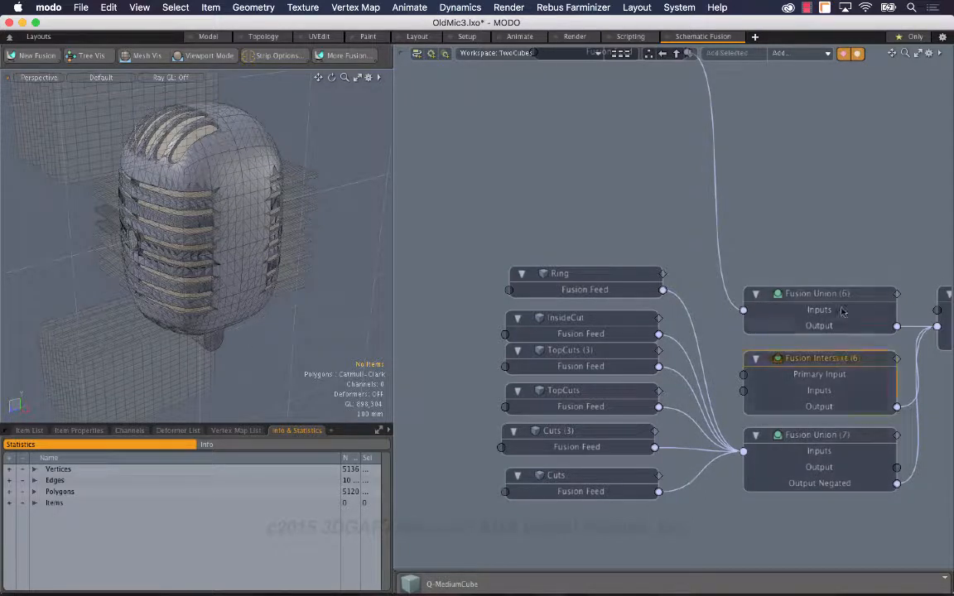
pyautogui.moveTo(832, 304); pyautogui.dragTo(832, 300)
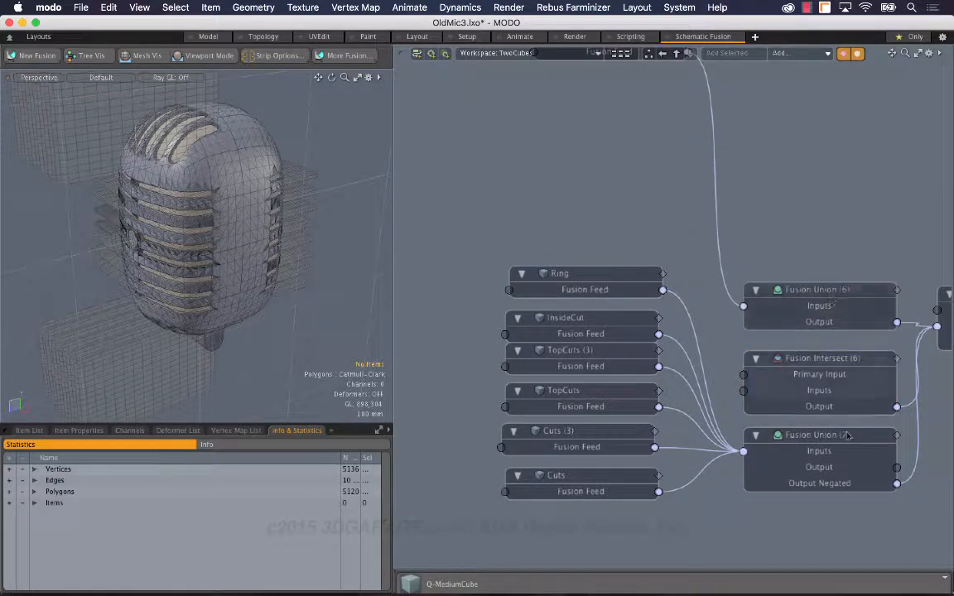
pyautogui.moveTo(892, 54); pyautogui.dragTo(748, 1)
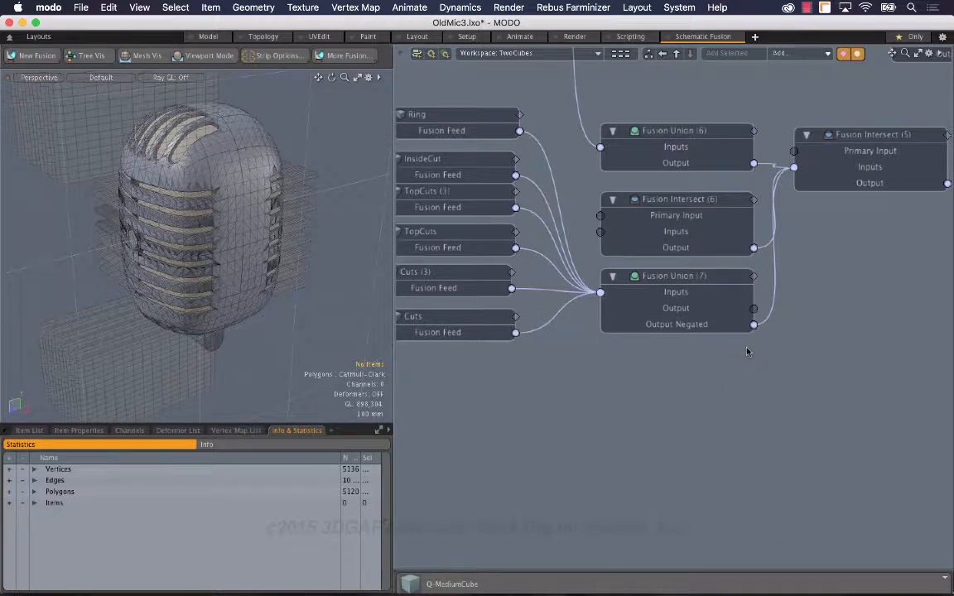
pyautogui.moveTo(552, 322); pyautogui.dragTo(611, 307)
pyautogui.moveTo(892, 53); pyautogui.dragTo(915, 288)
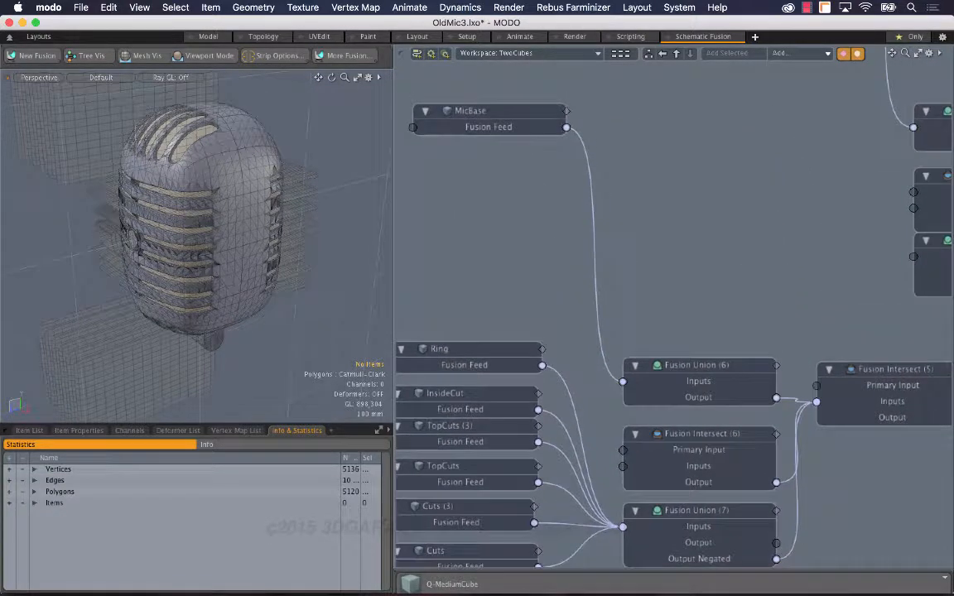
pyautogui.moveTo(523, 116); pyautogui.dragTo(508, 265)
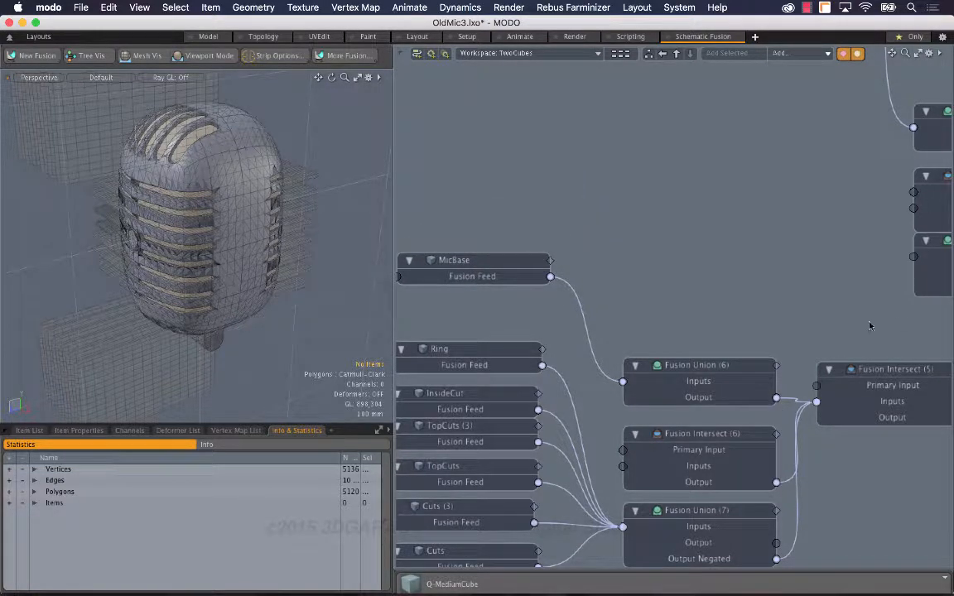
# Rearrange the output chain by moving Fusion Intersect (5) away from its inputs and shifting Fusion Union (3) and TwoCubes (2) closer together.
pyautogui.moveTo(891, 54); pyautogui.dragTo(686, 1)
pyautogui.moveTo(681, 279); pyautogui.dragTo(768, 331)
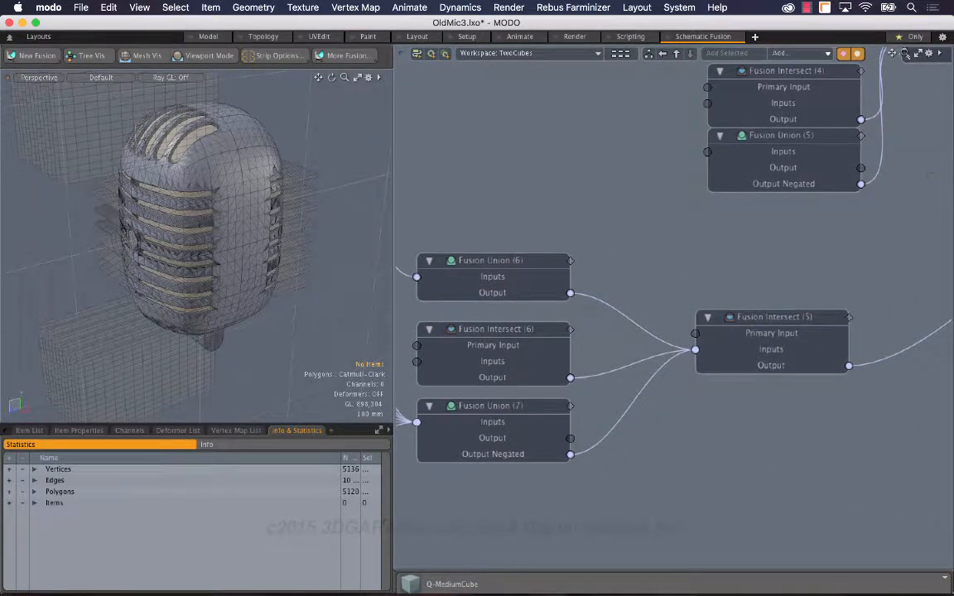
pyautogui.moveTo(892, 54); pyautogui.dragTo(235, 360)
pyautogui.moveTo(234, 360); pyautogui.dragTo(201, 430)
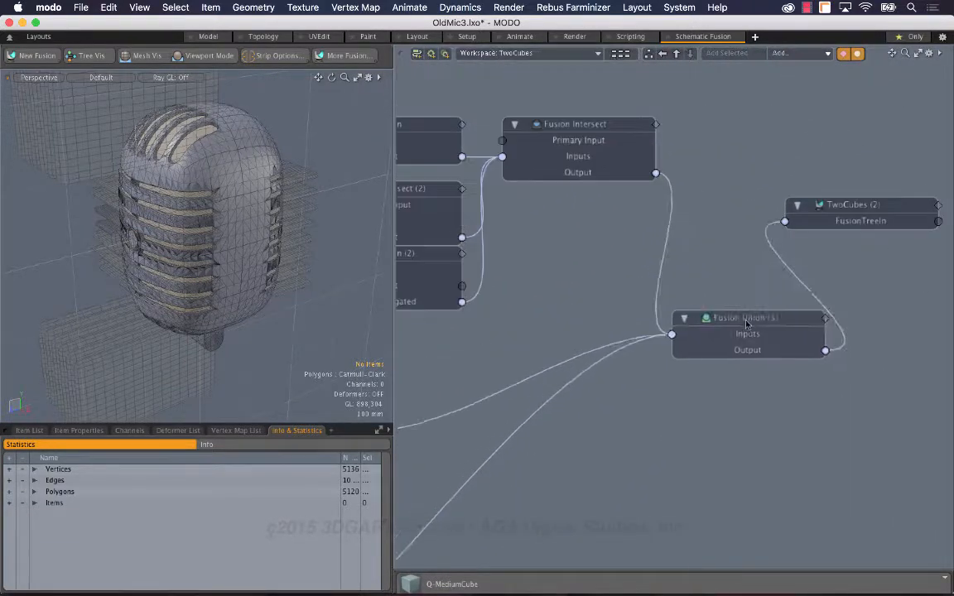
pyautogui.moveTo(750, 323); pyautogui.dragTo(682, 343)
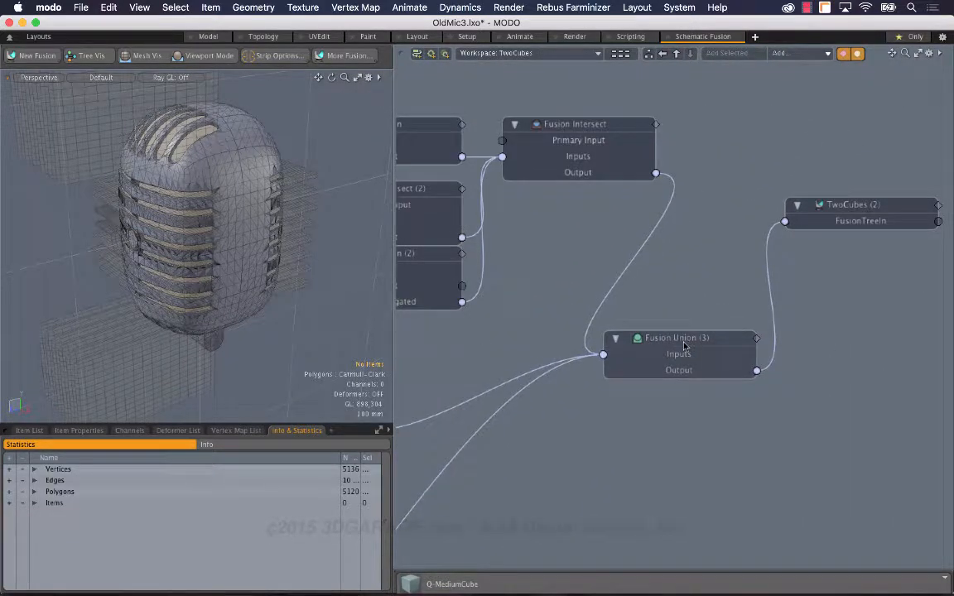
pyautogui.moveTo(853, 206); pyautogui.dragTo(841, 242)
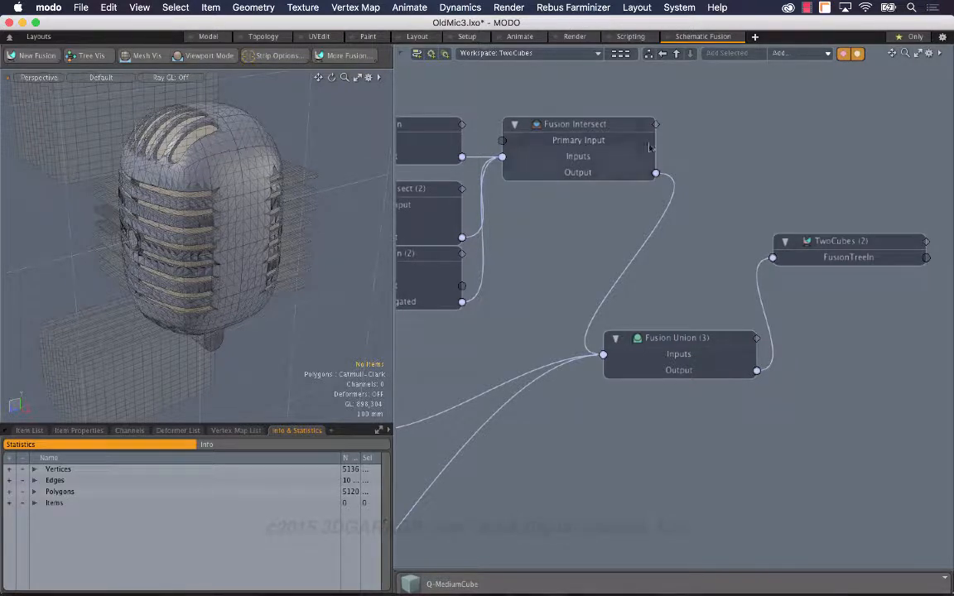
# In the Model layout, rename the TwoCubes (2) fusion item to FinalFusion.
pyautogui.click(203, 37)
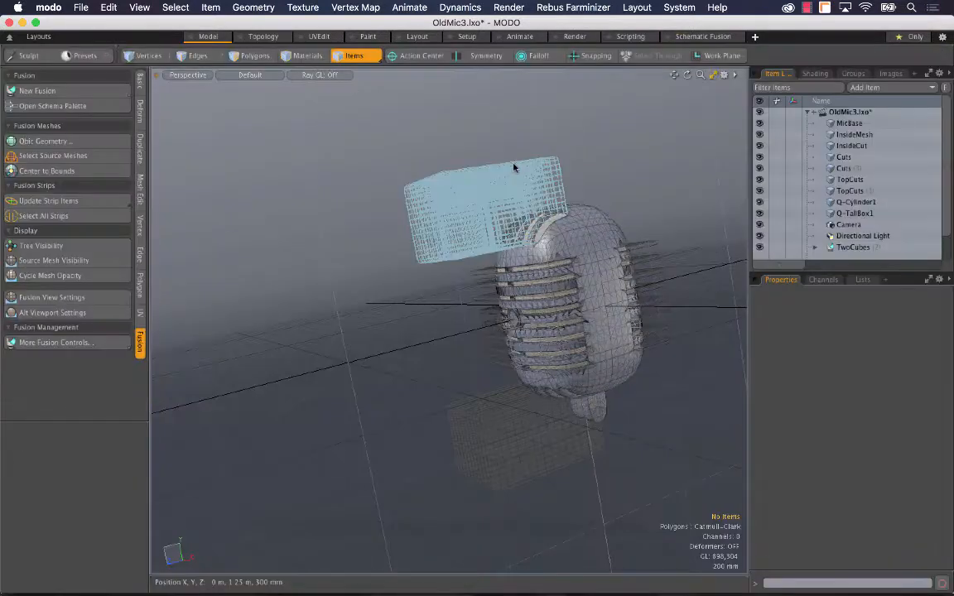
pyautogui.click(864, 249)
pyautogui.click(862, 249)
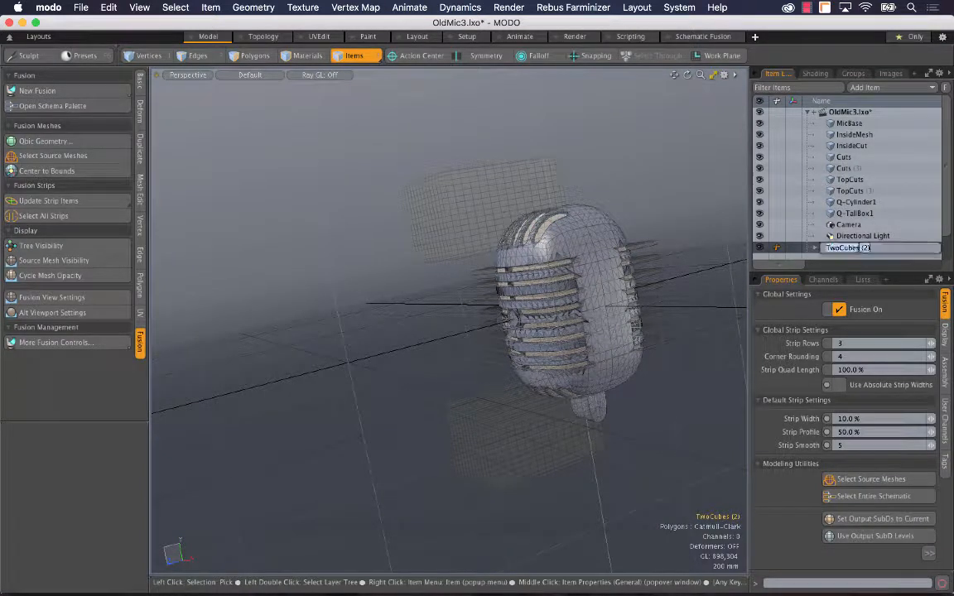
pyautogui.write('Fi')
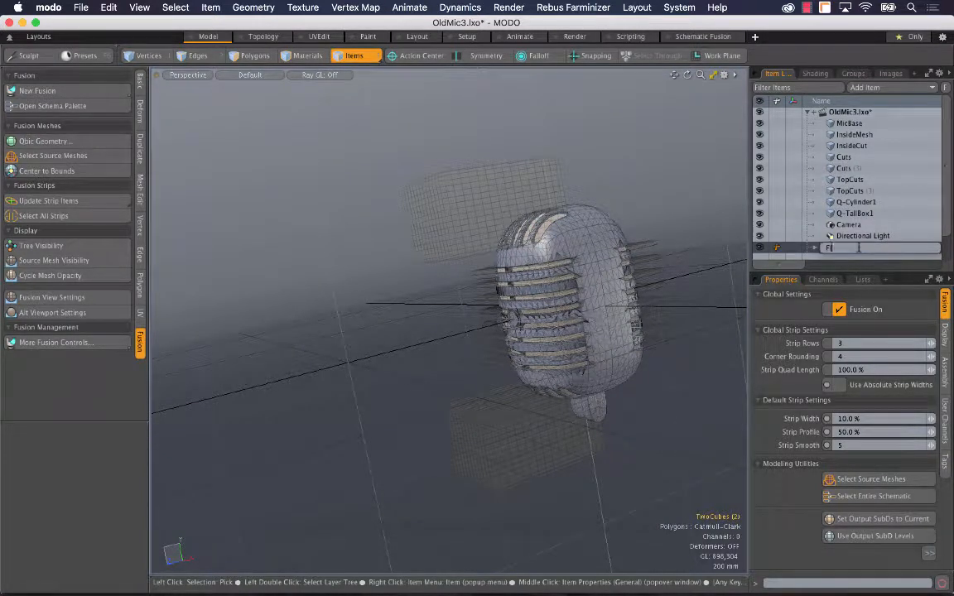
pyautogui.write('nalFusion')
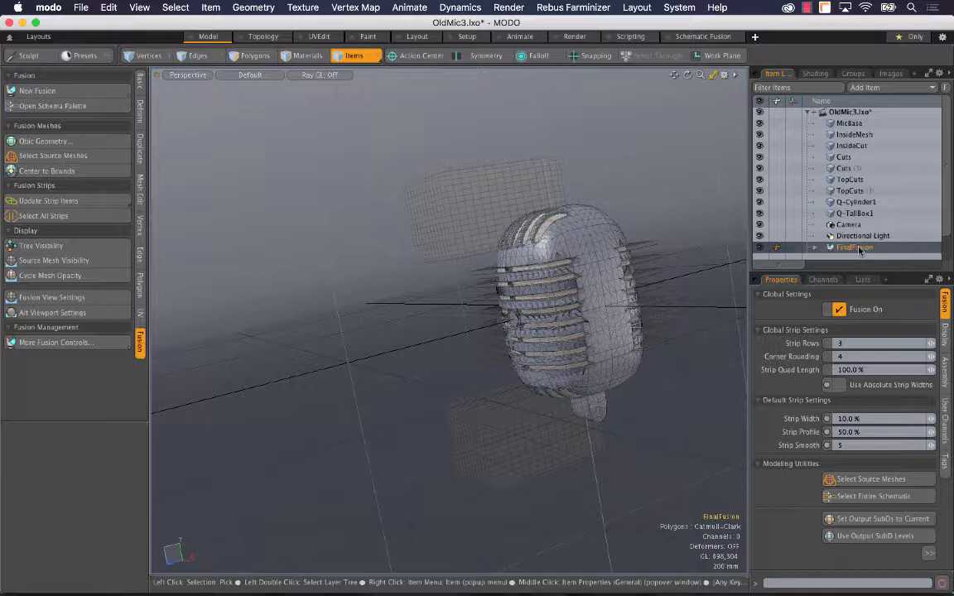
pyautogui.press('Return')
# Return to the fusion schematic and move the Fusion Intersect node farther from the three nodes feeding it.
pyautogui.click(702, 37)
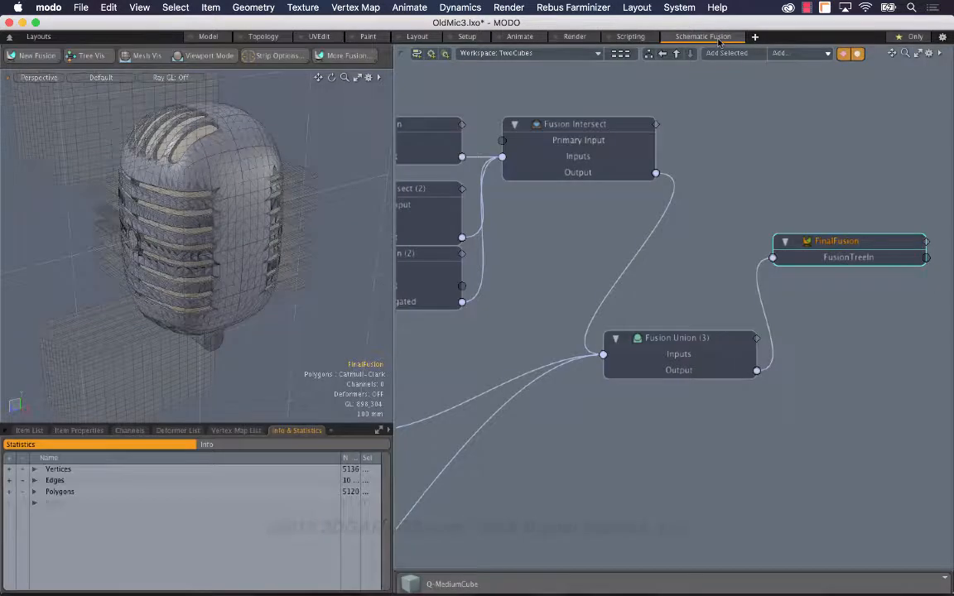
pyautogui.click(838, 245)
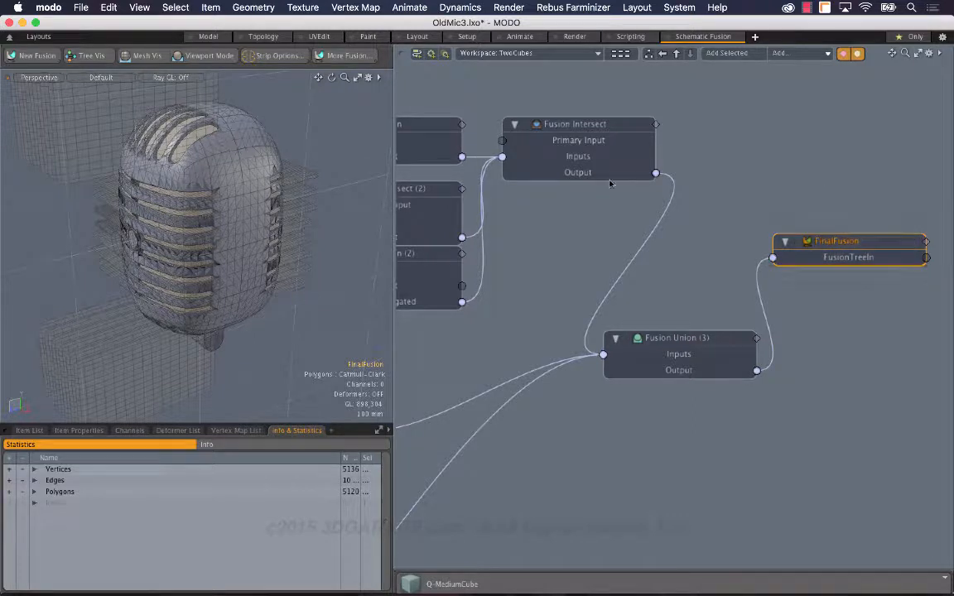
pyautogui.moveTo(602, 130); pyautogui.dragTo(651, 142)
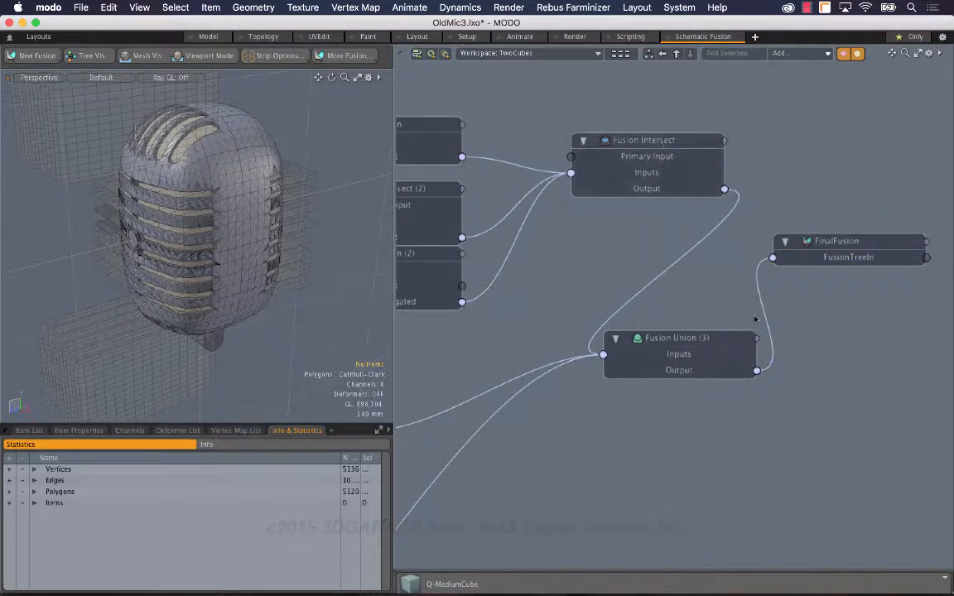
pyautogui.moveTo(906, 53); pyautogui.dragTo(935, 54)
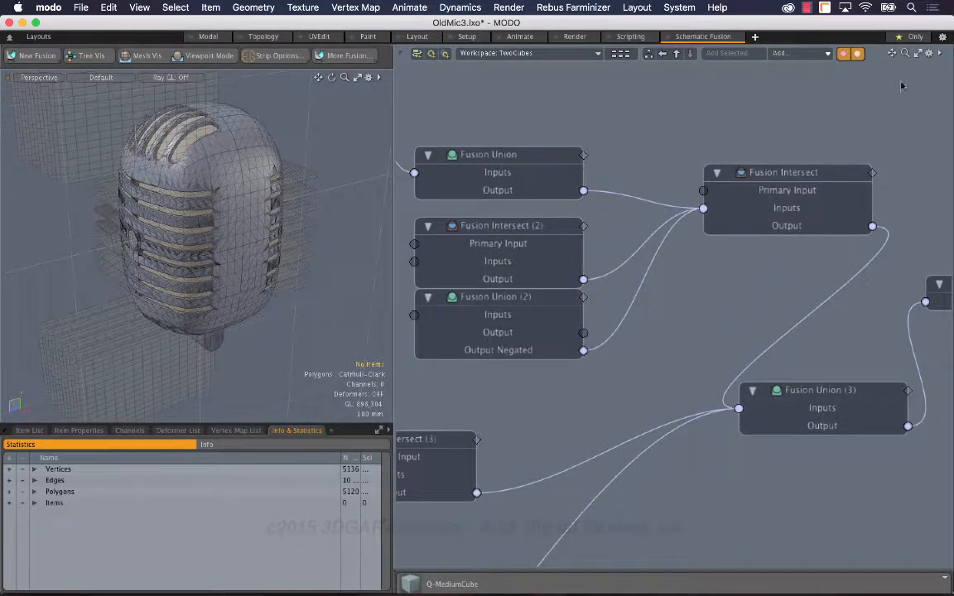
pyautogui.moveTo(891, 53); pyautogui.dragTo(944, 1)
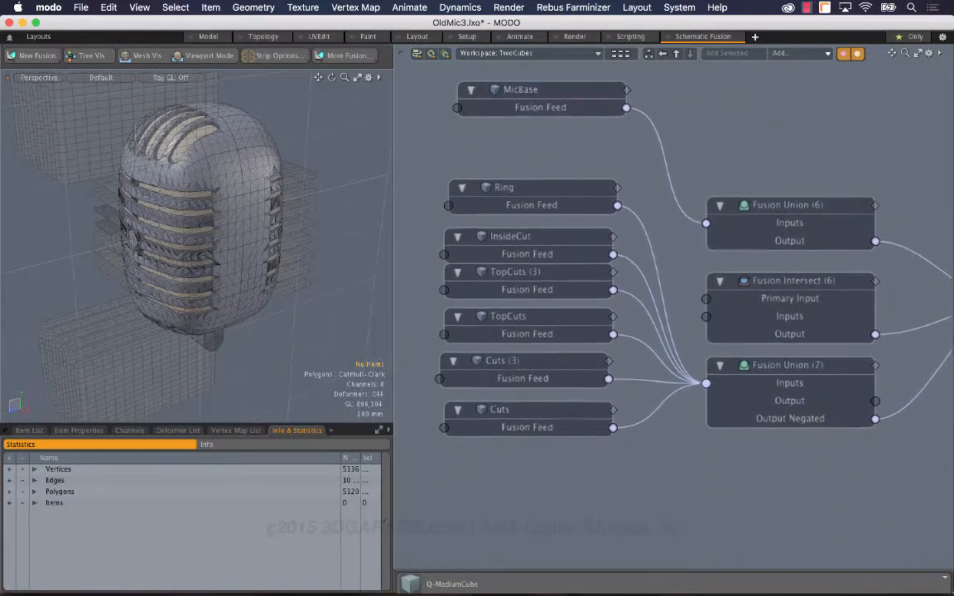
# Disconnect the TopCuts node from the inputs of Fusion Union (7), and connect its Fusion Feed back to the same inputs.
pyautogui.click(90, 135)
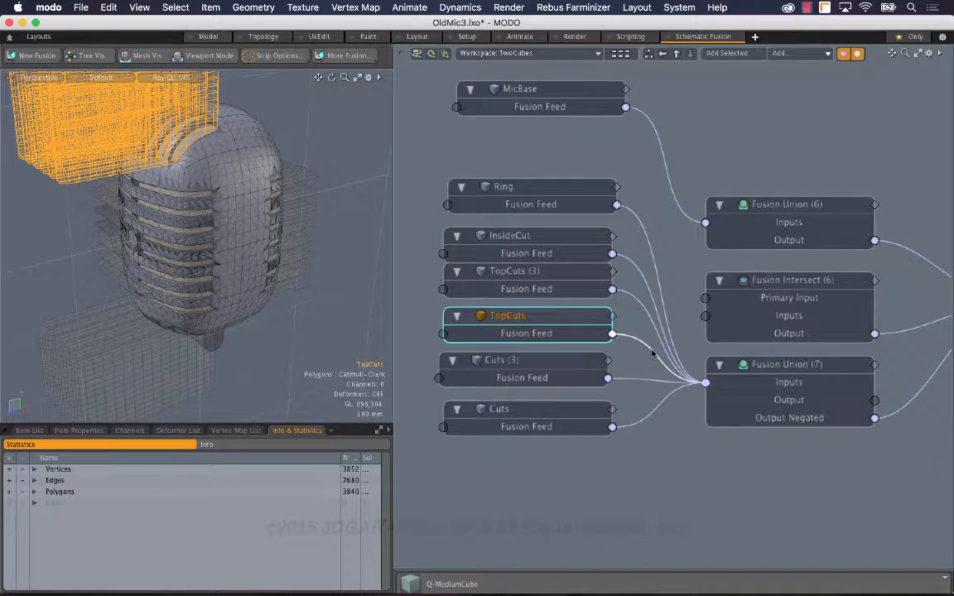
pyautogui.moveTo(612, 333); pyautogui.dragTo(644, 351)
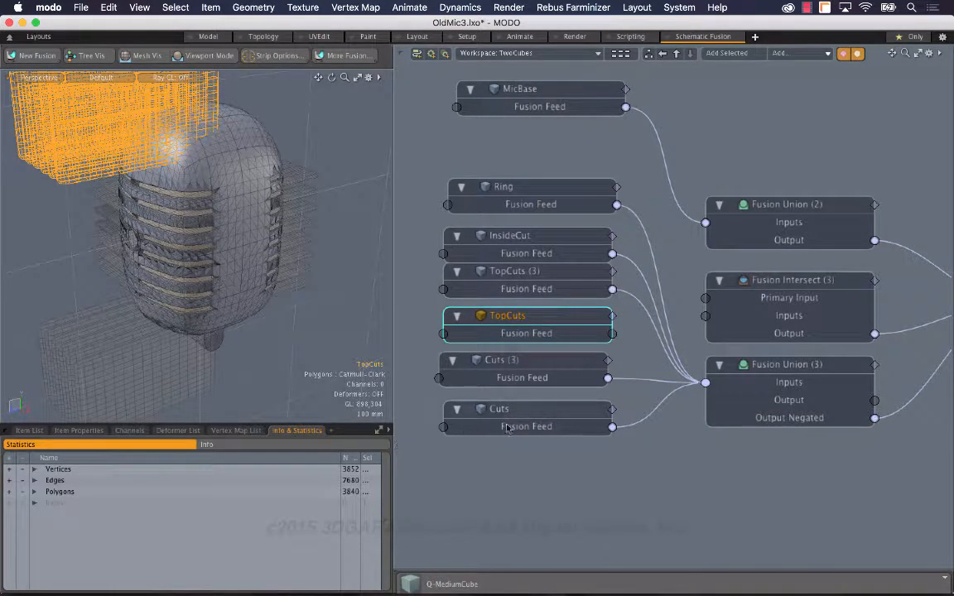
pyautogui.moveTo(613, 334); pyautogui.dragTo(705, 383)
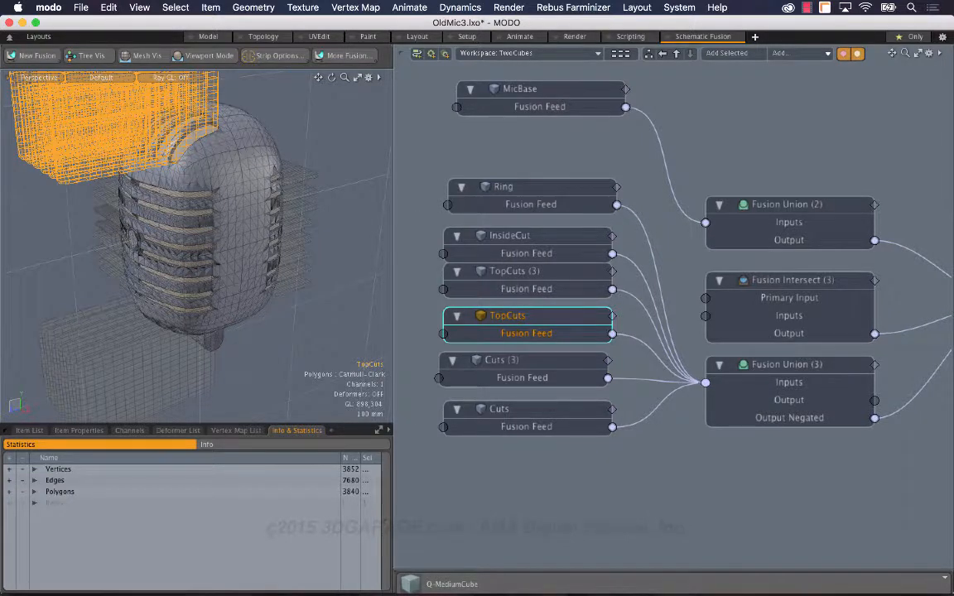
pyautogui.keyDown('alt'); pyautogui.keyDown('shift'); pyautogui.moveTo(356, 225); pyautogui.dragTo(320, 77); pyautogui.keyUp('shift'); pyautogui.keyUp('alt')
pyautogui.keyDown('alt'); pyautogui.moveTo(276, 179); pyautogui.dragTo(285, 79); pyautogui.keyUp('alt')
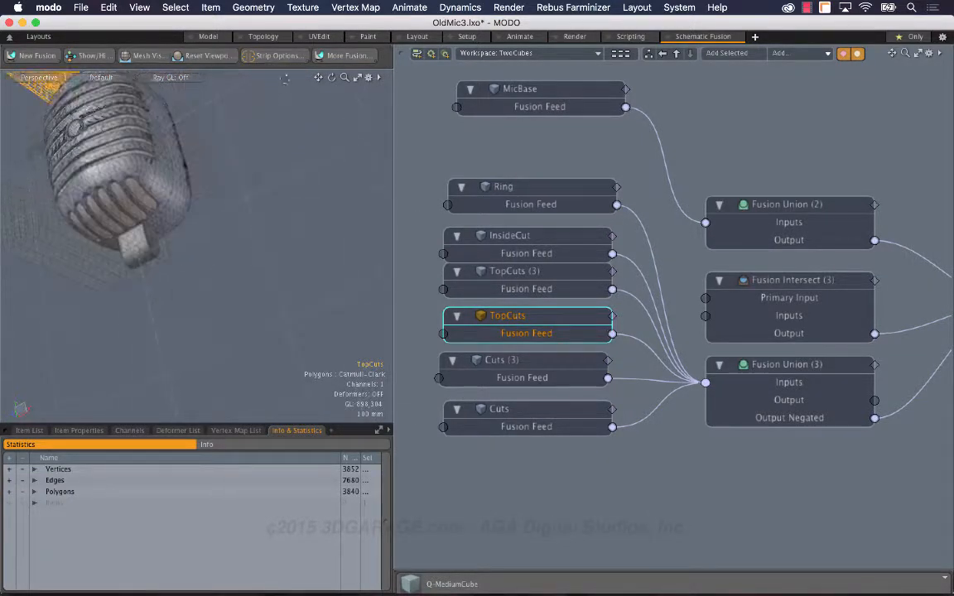
pyautogui.moveTo(345, 77); pyautogui.dragTo(391, 77)
pyautogui.moveTo(318, 77); pyautogui.dragTo(495, 146)
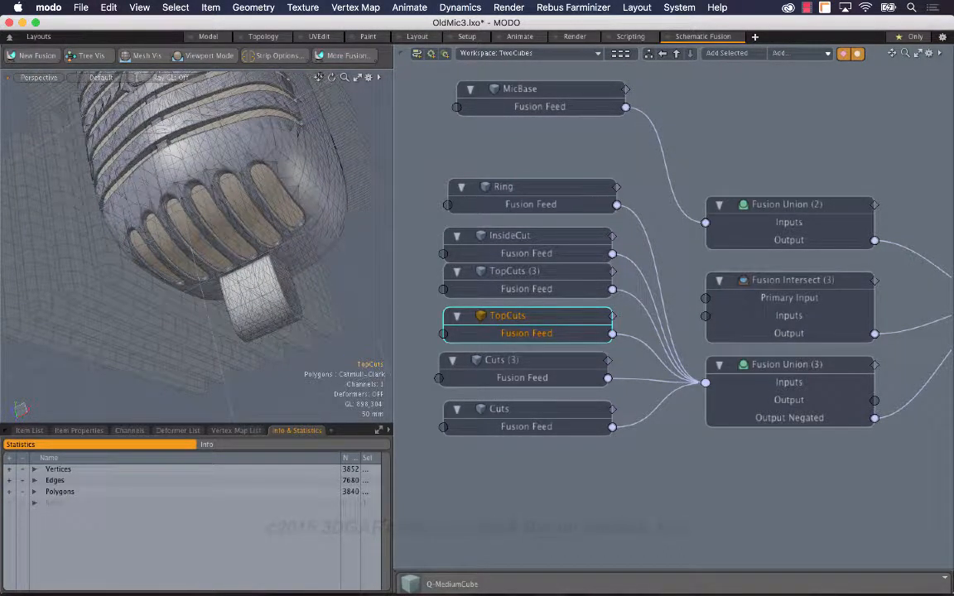
# Save the microphone scene as a new file named OldMic3_Schematic.
pyautogui.click(81, 7)
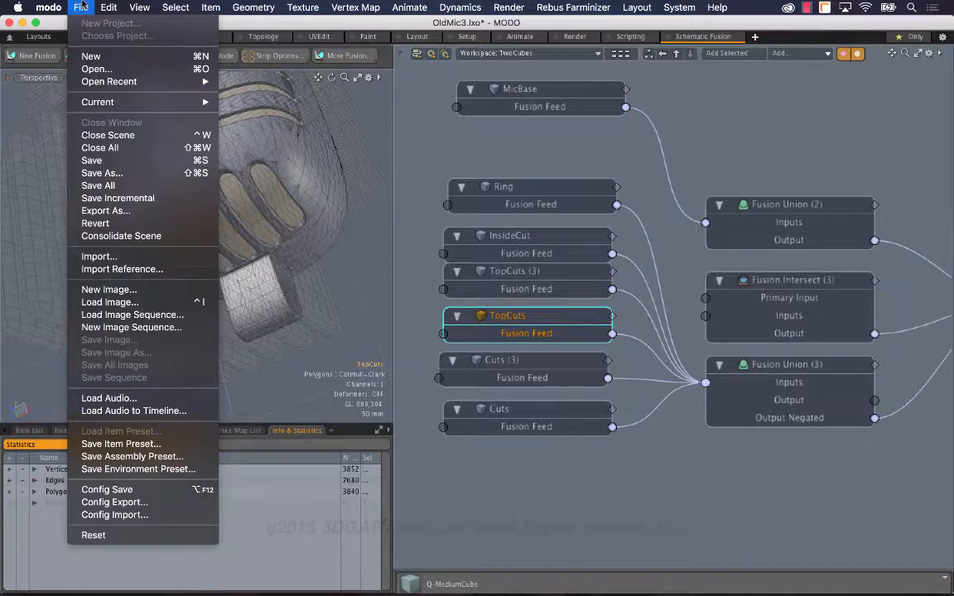
pyautogui.click(101, 173)
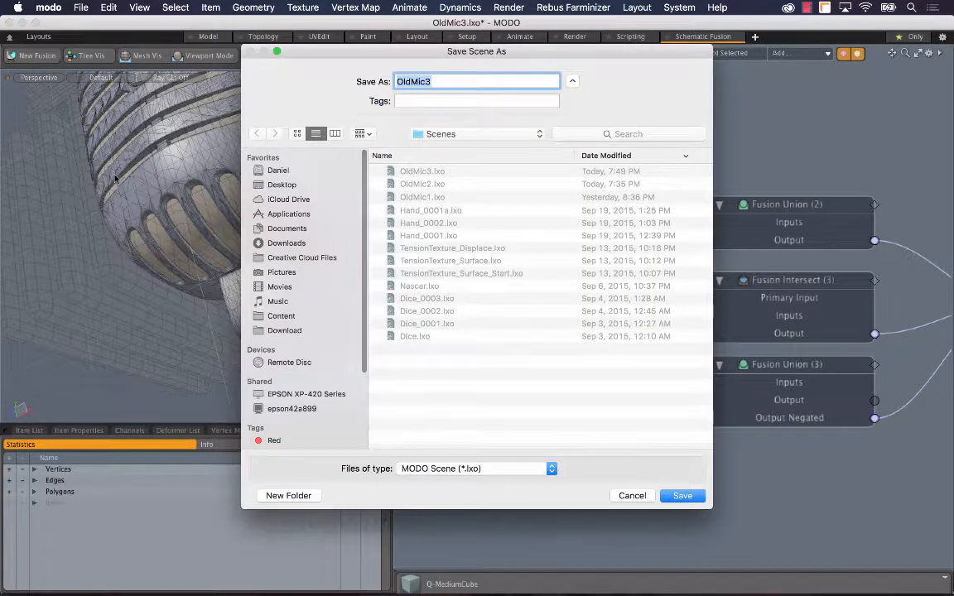
pyautogui.press('Right')
pyautogui.write('_')
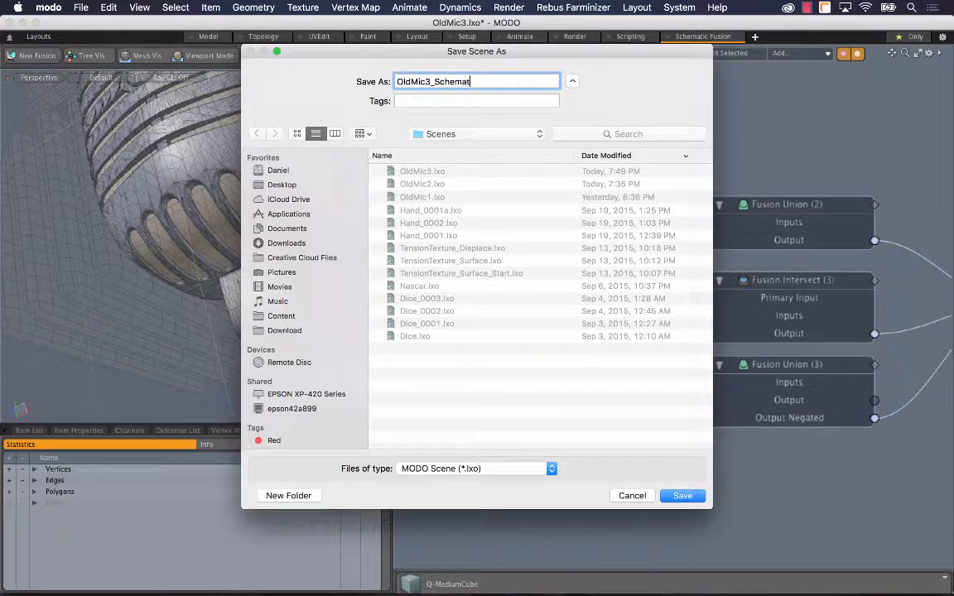
pyautogui.write('Schematic')
pyautogui.press('Return')
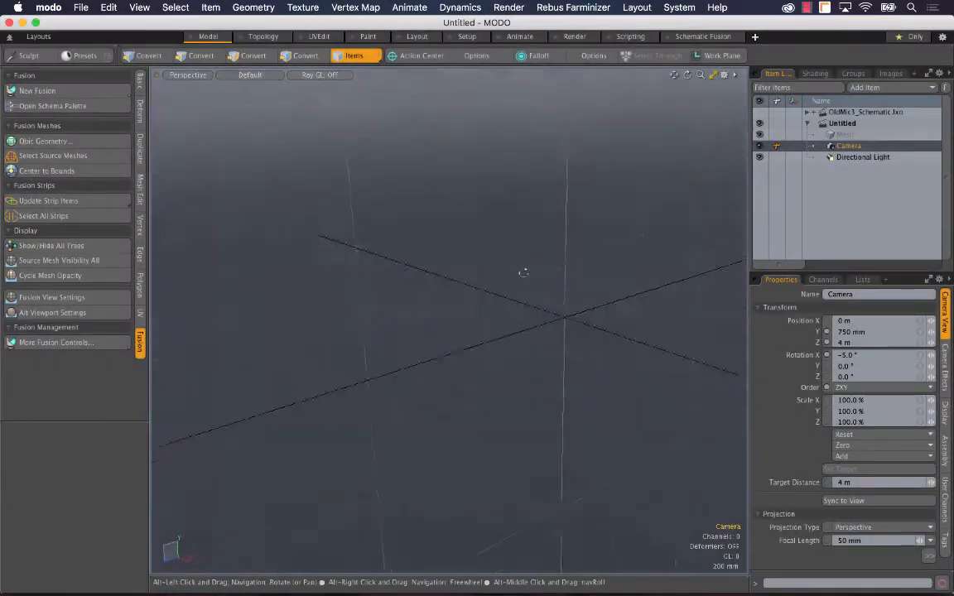
# Add the Q-Hex mesh from the Fusion Qbic presets to the new untitled scene.
pyautogui.keyDown('alt'); pyautogui.moveTo(524, 272); pyautogui.dragTo(485, 343); pyautogui.keyUp('alt')
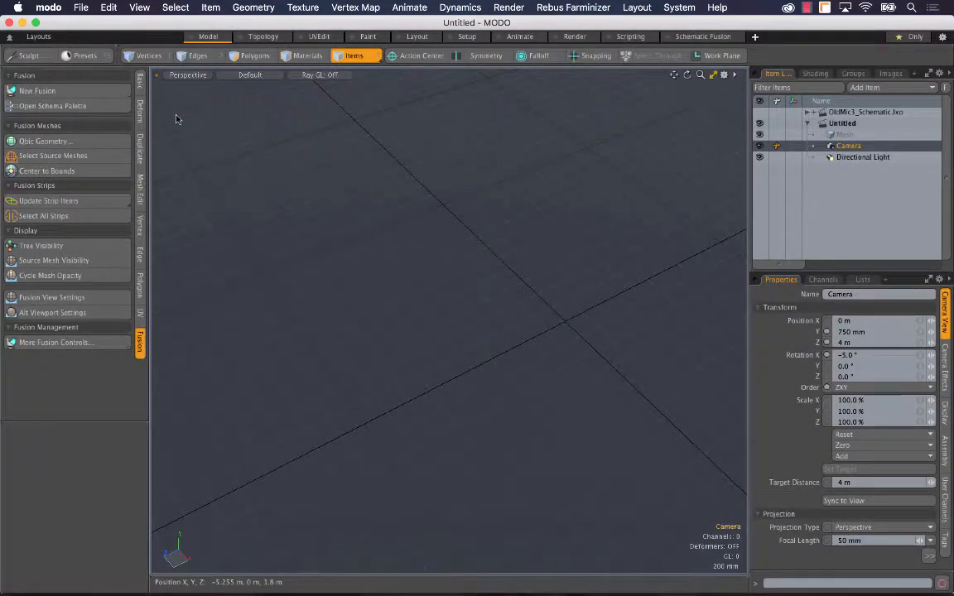
pyautogui.click(45, 141)
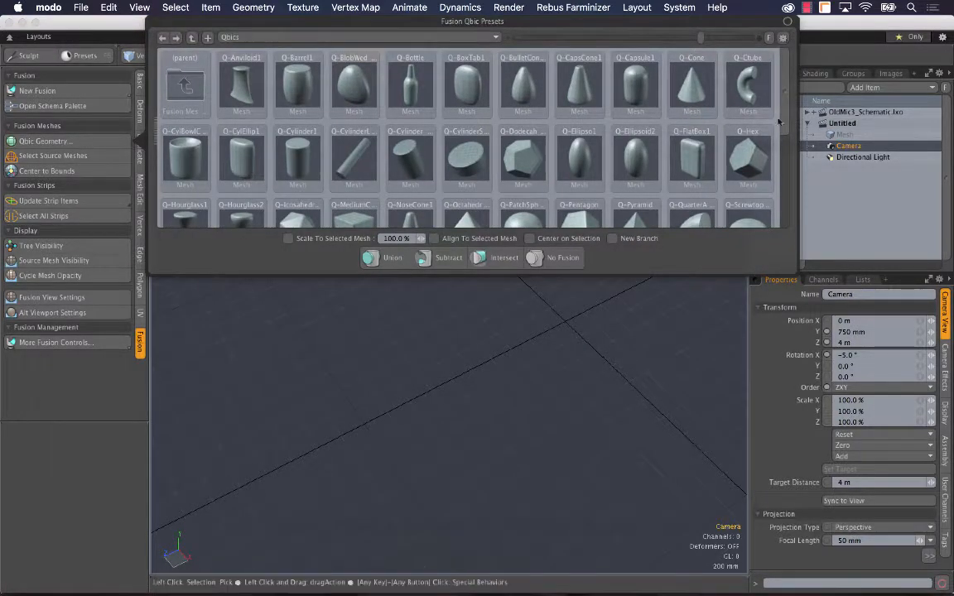
pyautogui.doubleClick(750, 157)
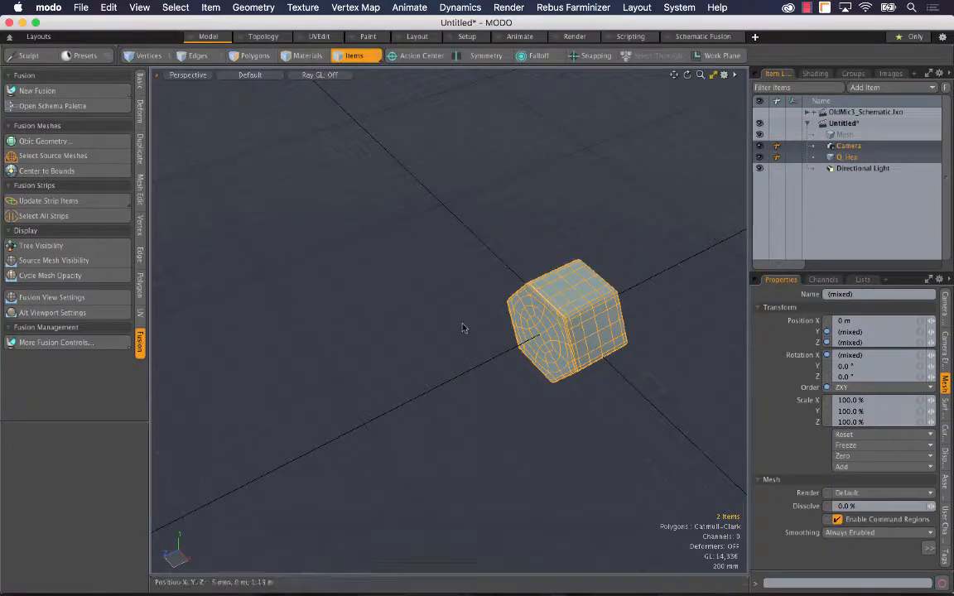
# In the Layout layout, browse the mesh presets to the Round folder inside Mesh Fusion's Fonts.
pyautogui.click(412, 37)
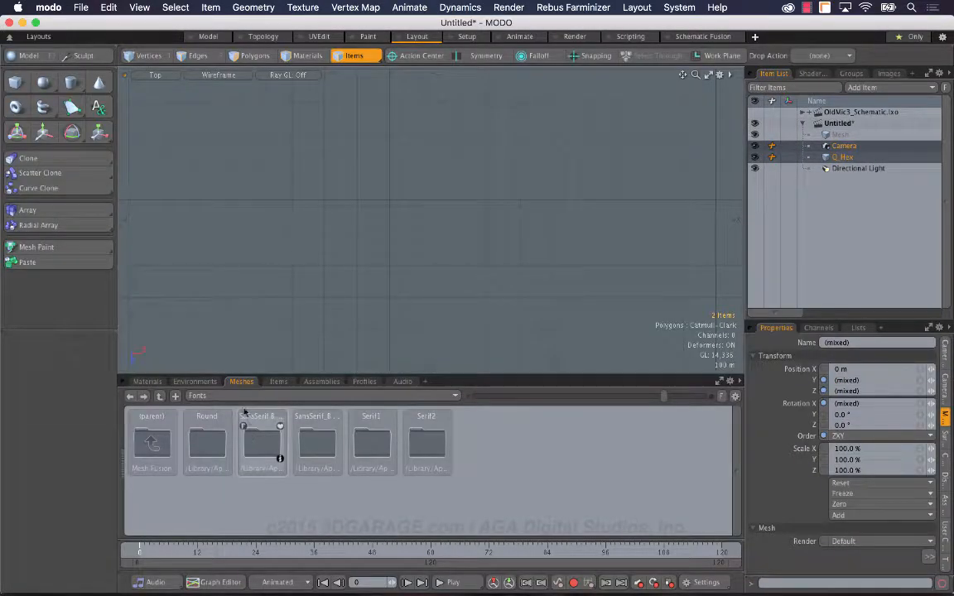
pyautogui.click(211, 397)
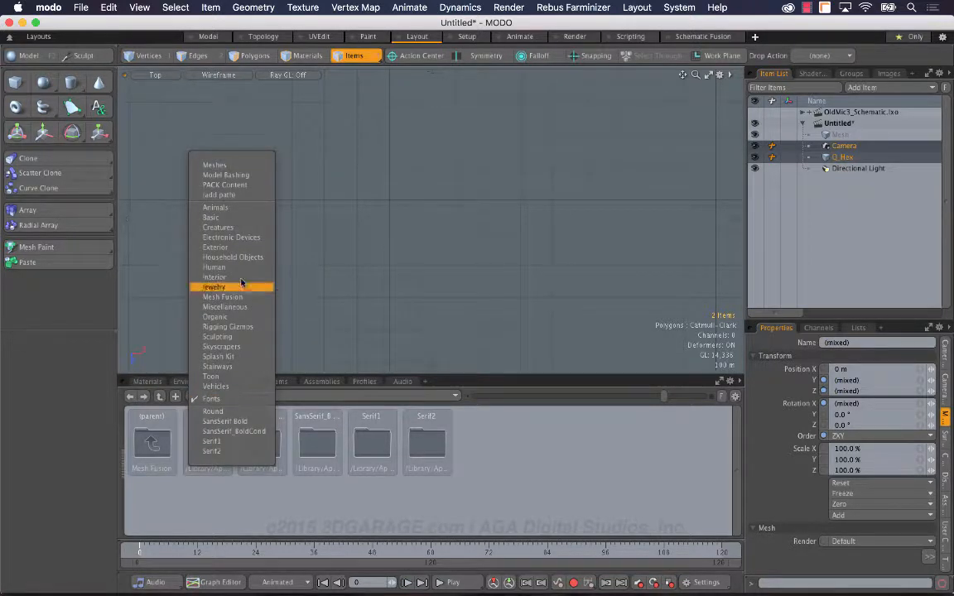
pyautogui.click(242, 165)
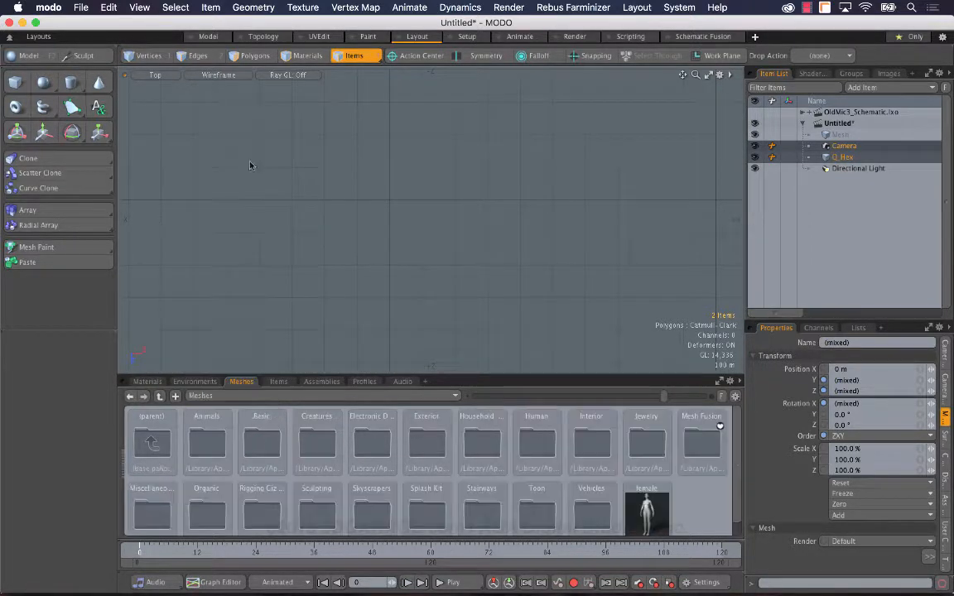
pyautogui.click(226, 397)
pyautogui.click(240, 338)
pyautogui.doubleClick(702, 443)
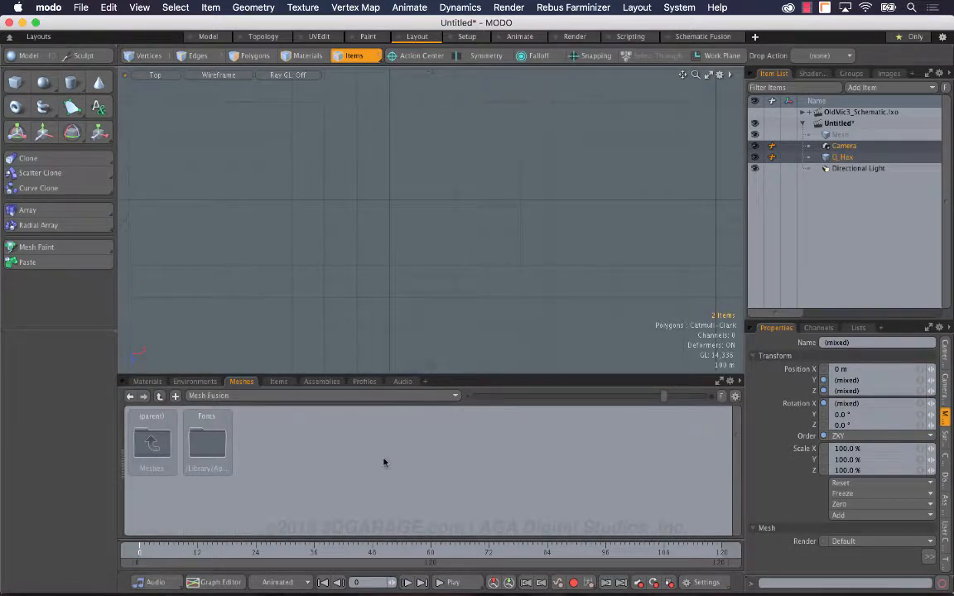
pyautogui.doubleClick(208, 441)
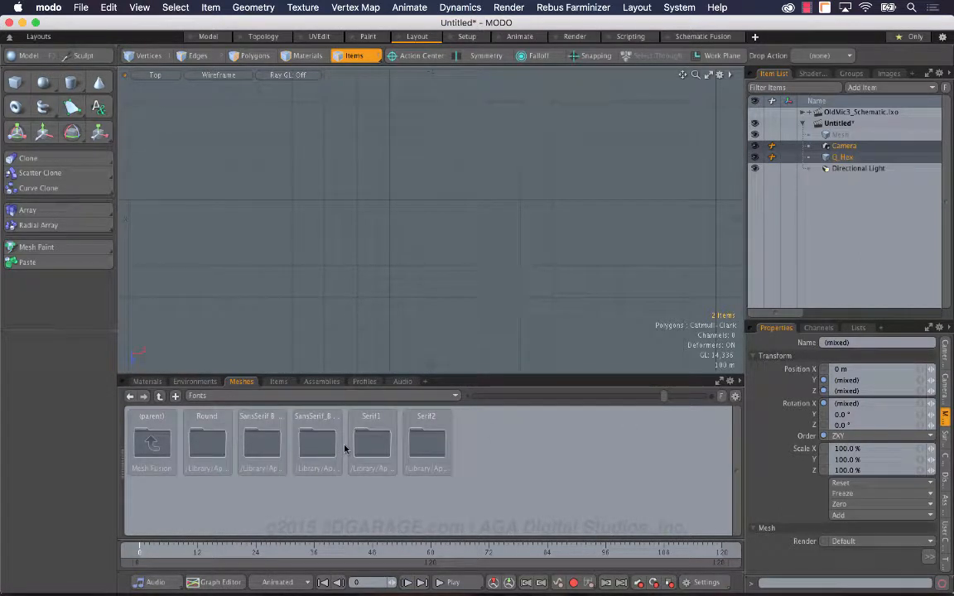
pyautogui.doubleClick(217, 448)
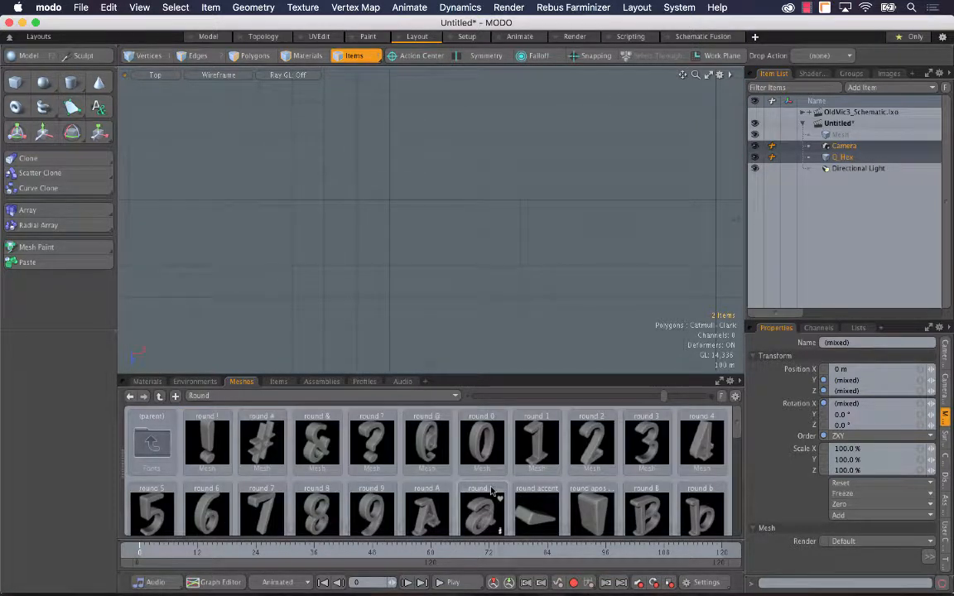
# Switch the viewport to a Perspective view with Default shading, and frame the scene's items.
pyautogui.click(239, 76)
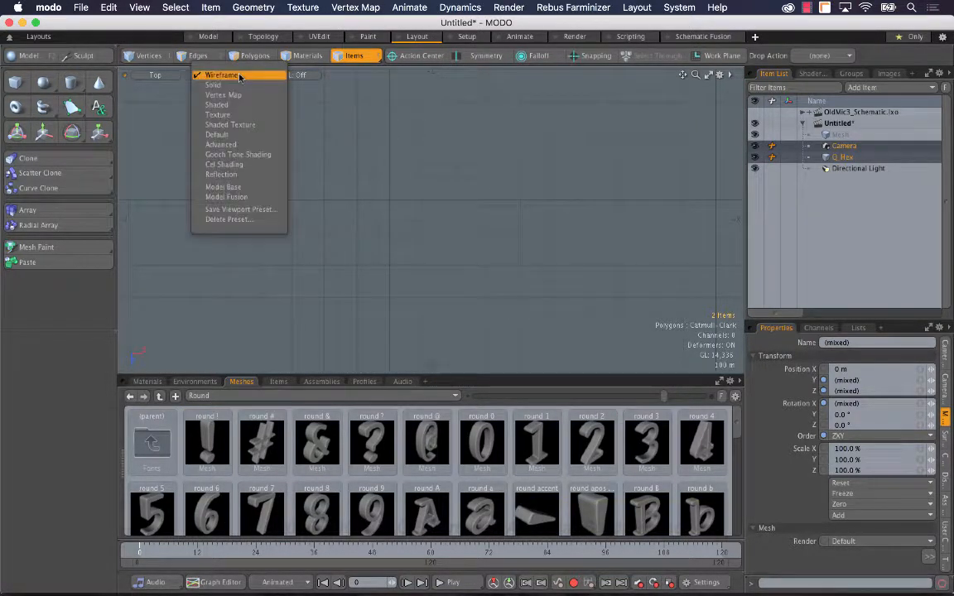
pyautogui.click(196, 77)
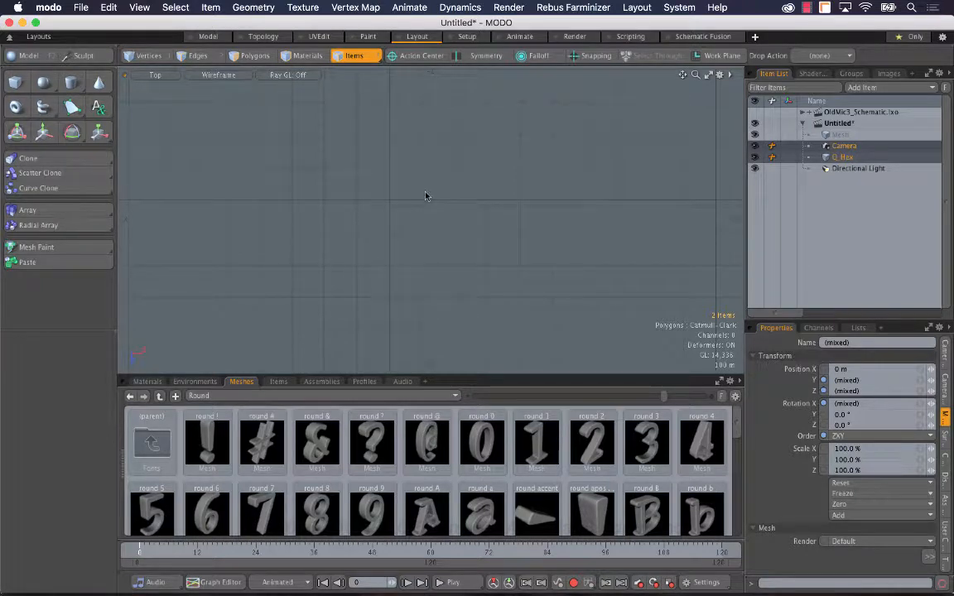
pyautogui.click(218, 76)
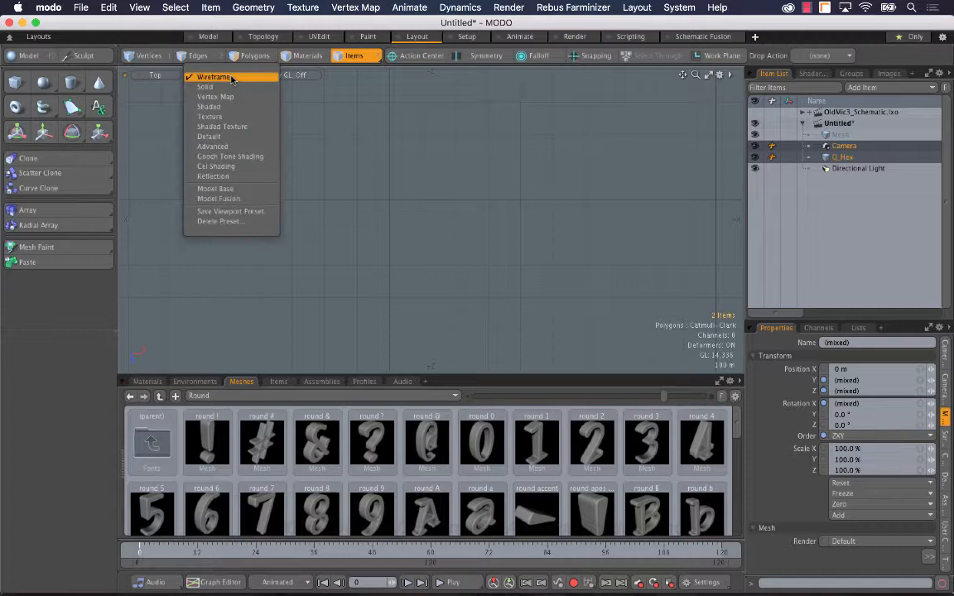
pyautogui.click(234, 144)
pyautogui.hotkey('ctrl', 'space')
pyautogui.click(273, 112)
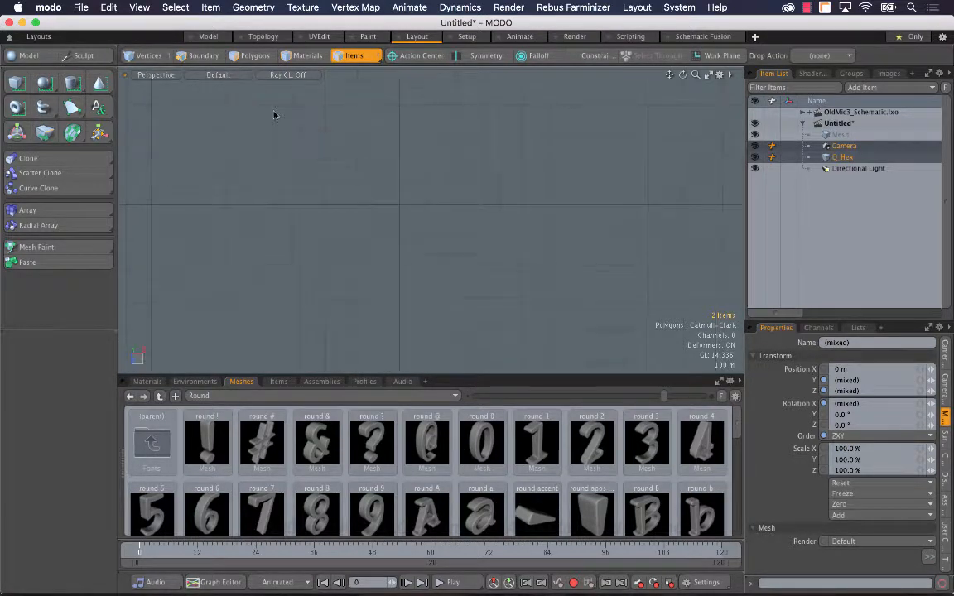
pyautogui.press('a')
pyautogui.keyDown('alt'); pyautogui.moveTo(417, 196); pyautogui.dragTo(554, 292); pyautogui.keyUp('alt')
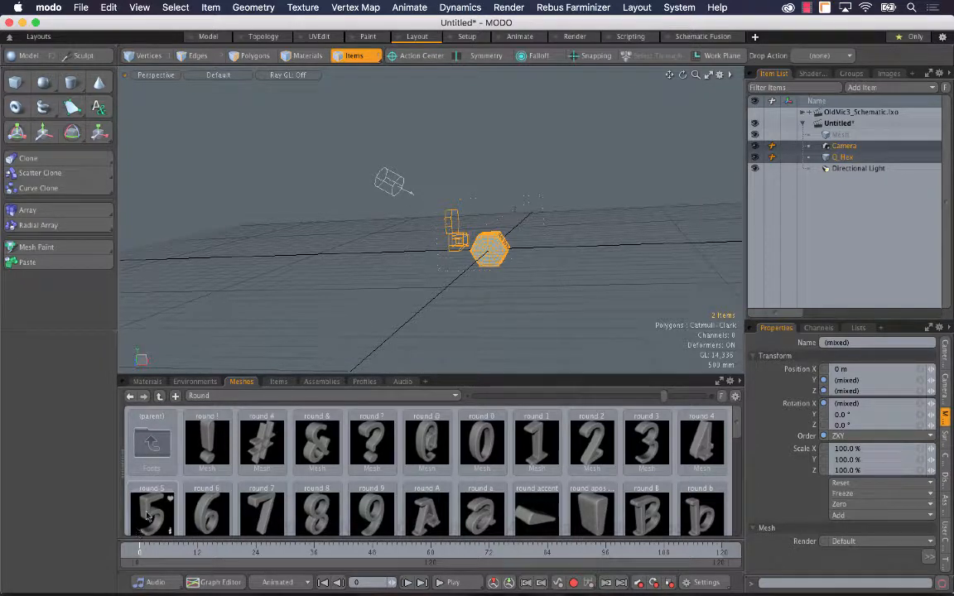
# Add the round 9 mesh preset to the scene and move the selected items about 560 mm along Z.
pyautogui.doubleClick(376, 509)
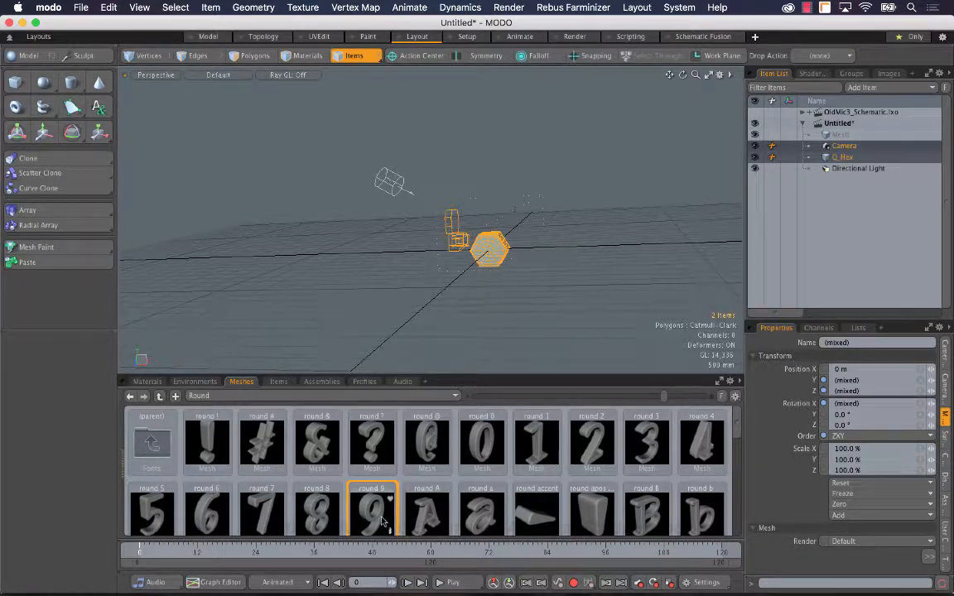
pyautogui.hotkey('shift', 'a')
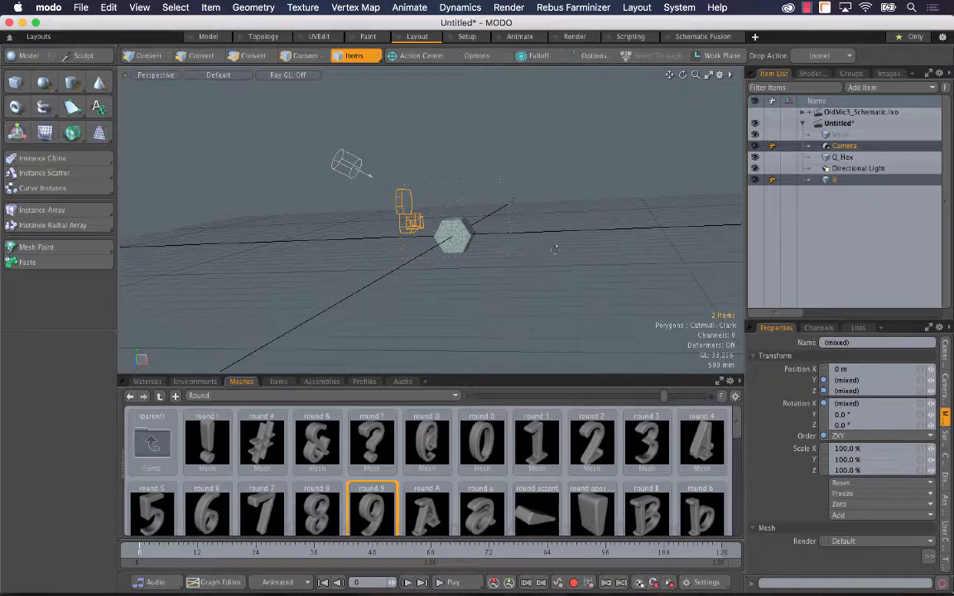
pyautogui.keyDown('alt'); pyautogui.moveTo(555, 250); pyautogui.dragTo(318, 274); pyautogui.keyUp('alt')
pyautogui.press('w')
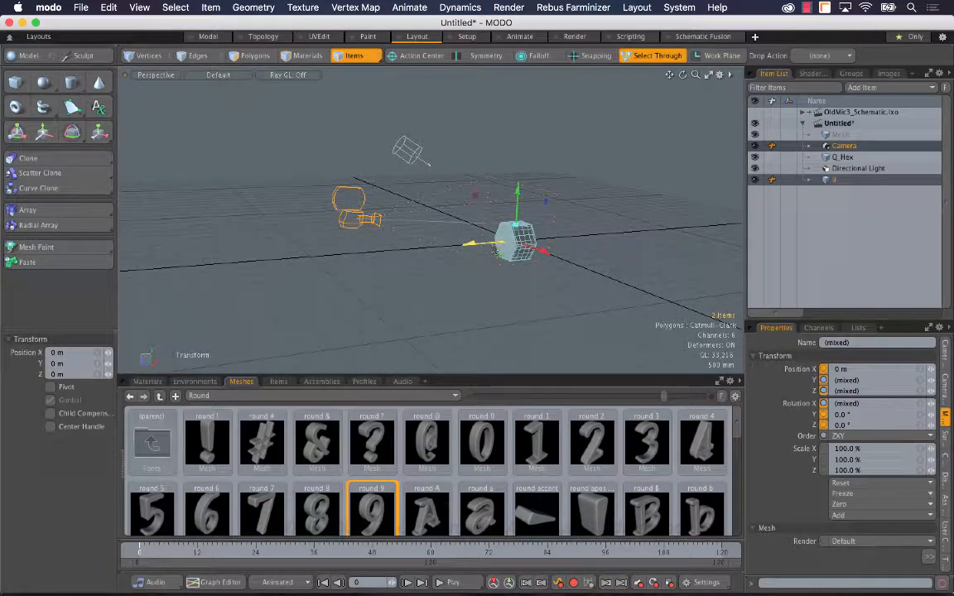
pyautogui.moveTo(485, 243); pyautogui.dragTo(470, 246)
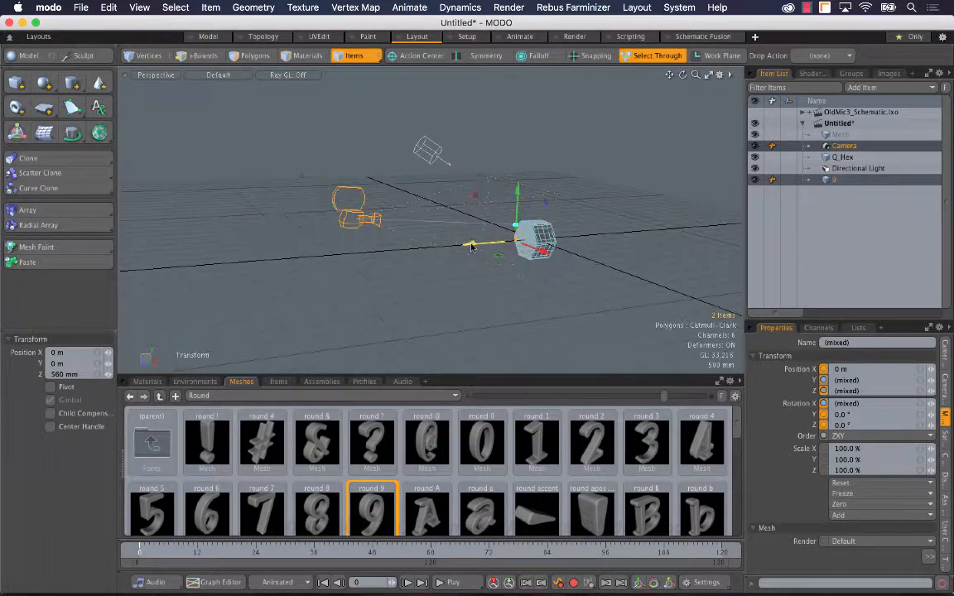
# In the Schematic Fusion layout, position the 9 mesh on the hex's top face and raise it slightly.
pyautogui.click(702, 36)
pyautogui.press('space')
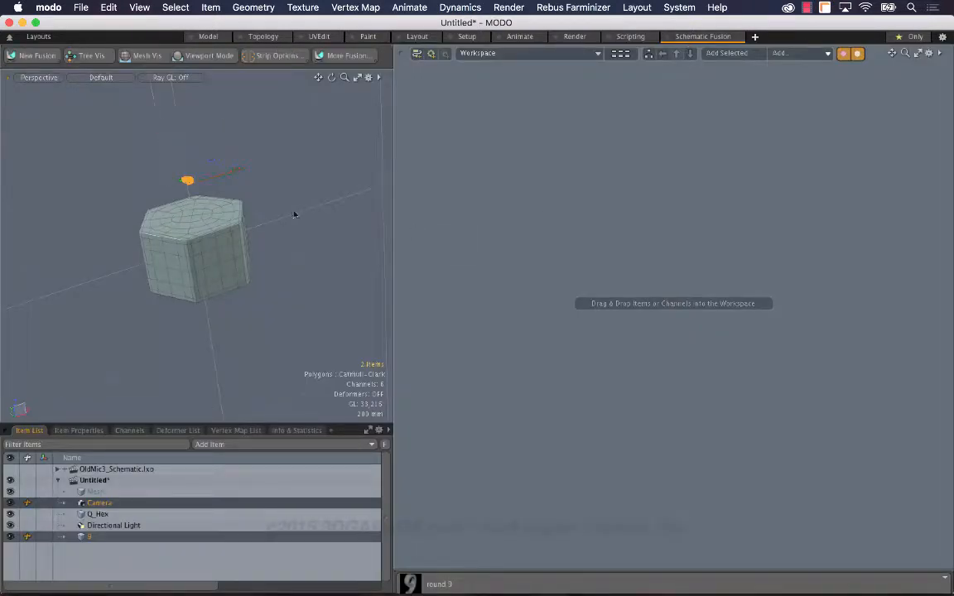
pyautogui.click(185, 298)
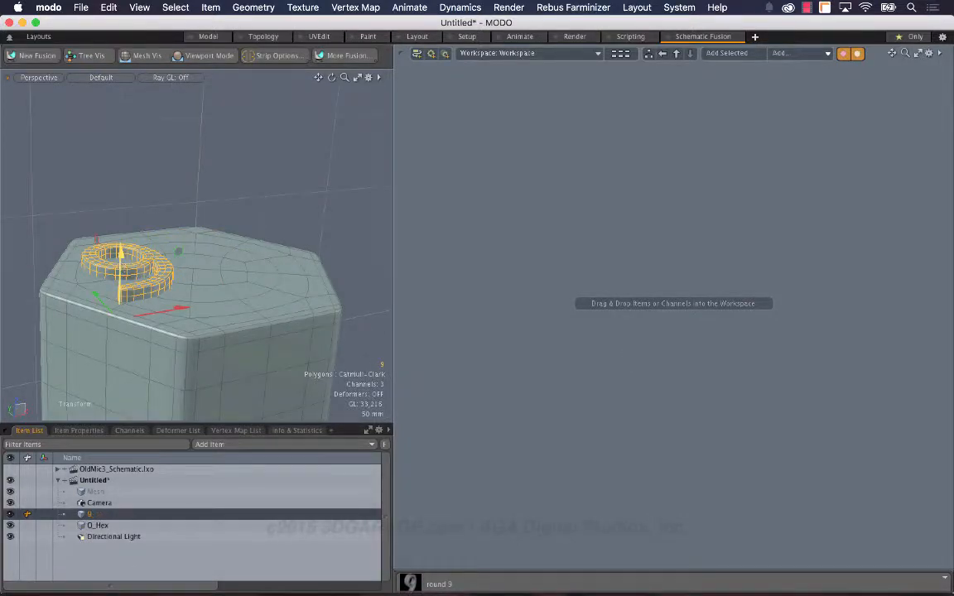
pyautogui.moveTo(121, 251)
pyautogui.mouseDown()
pyautogui.moveTo(121, 207)
pyautogui.moveTo(121, 247)
pyautogui.mouseUp()
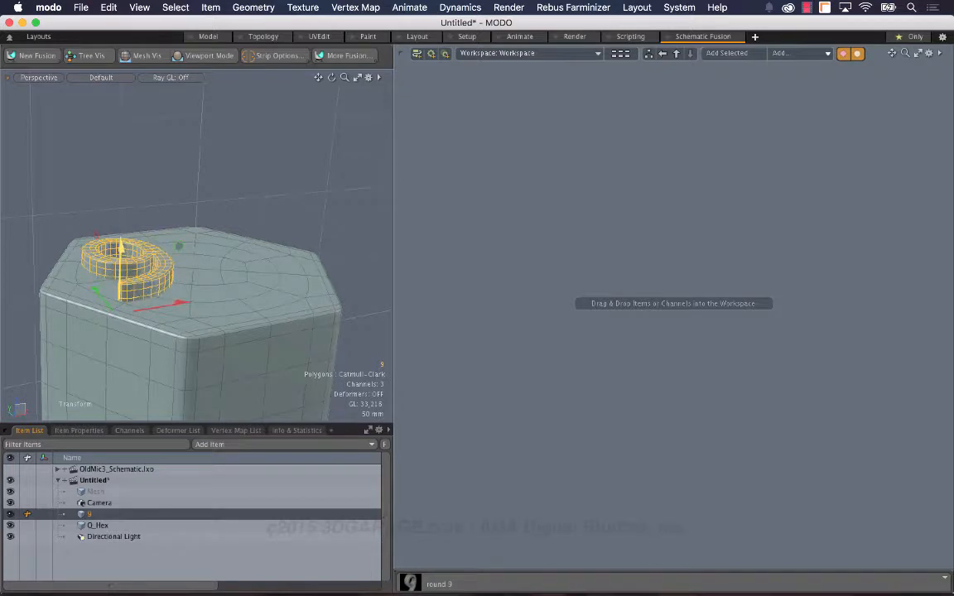
pyautogui.press('q')
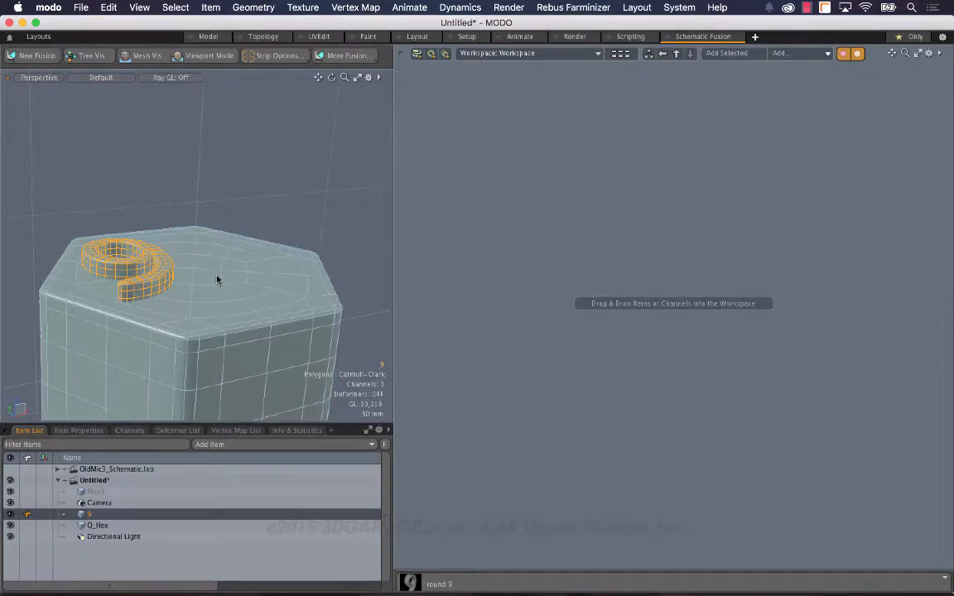
# Create a Schematic Fusion union from the 9 and Q_Hex meshes, and move the 9 node well below the Q_Hex node.
pyautogui.keyDown('shift'); pyautogui.click(217, 279); pyautogui.keyUp('shift')
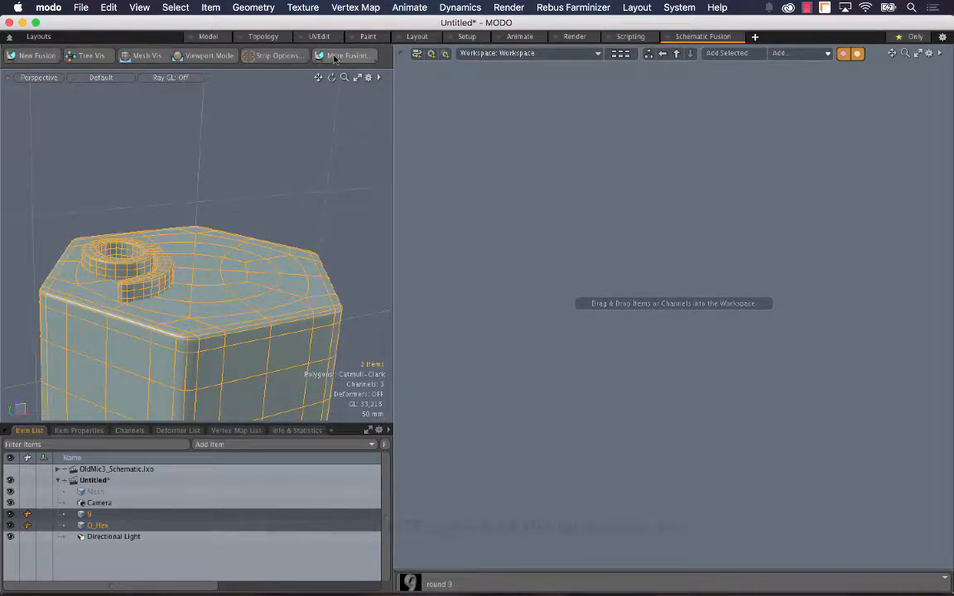
pyautogui.click(35, 56)
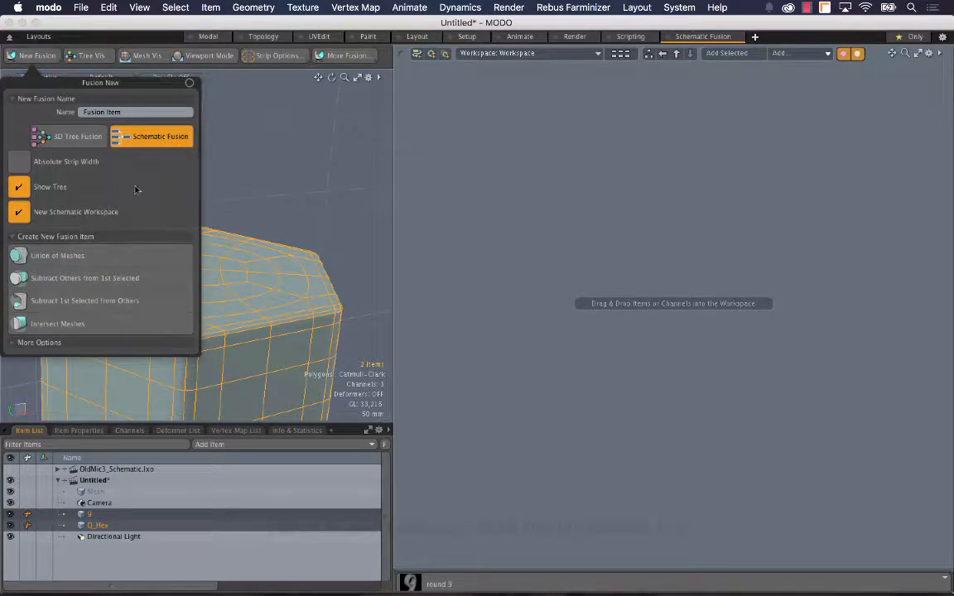
pyautogui.click(96, 257)
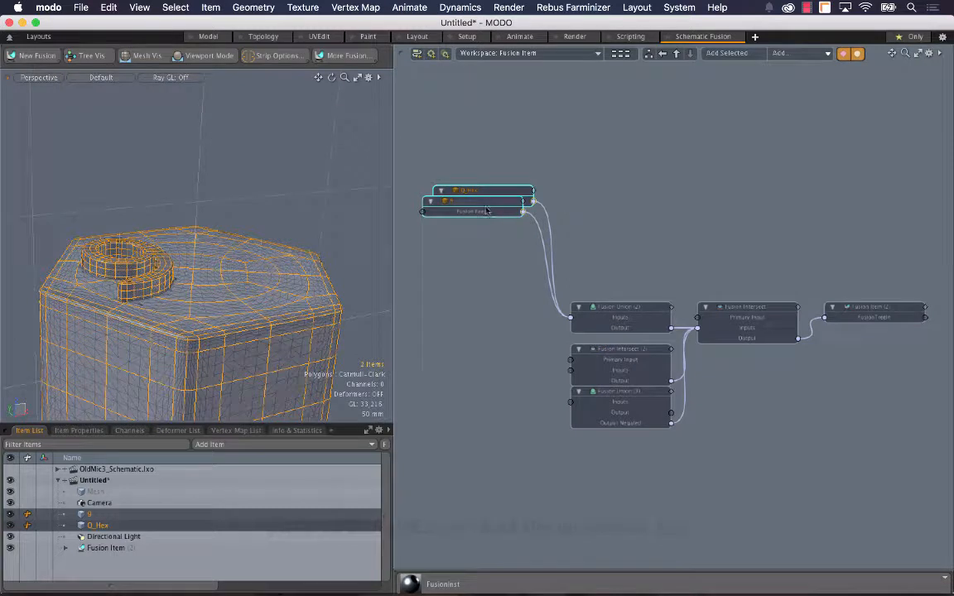
pyautogui.moveTo(486, 205); pyautogui.dragTo(498, 333)
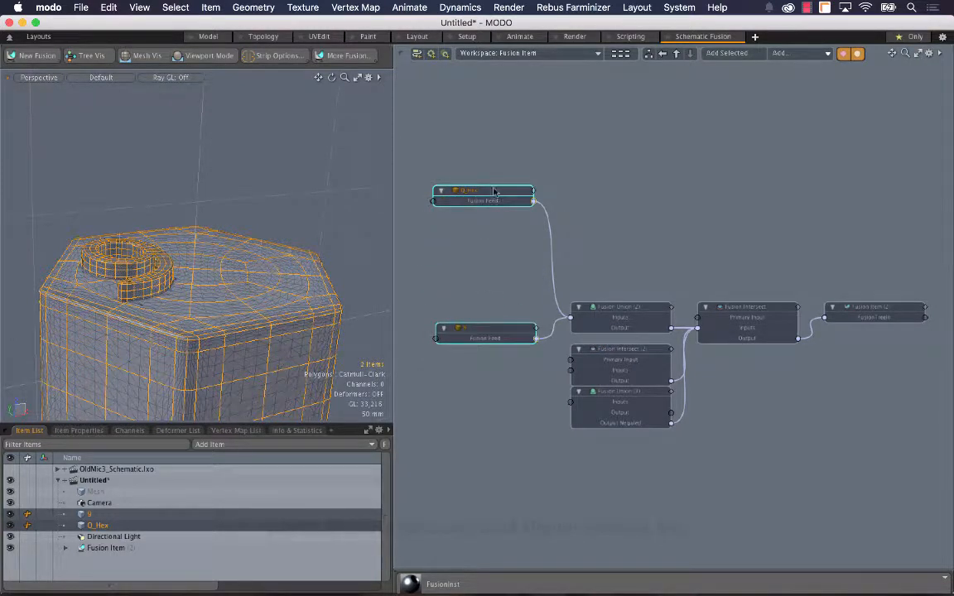
# Tidy the schematic: place the Q_Hex node just above the 9 node and space out the union, intersect and fusion item nodes.
pyautogui.moveTo(494, 192); pyautogui.dragTo(489, 295)
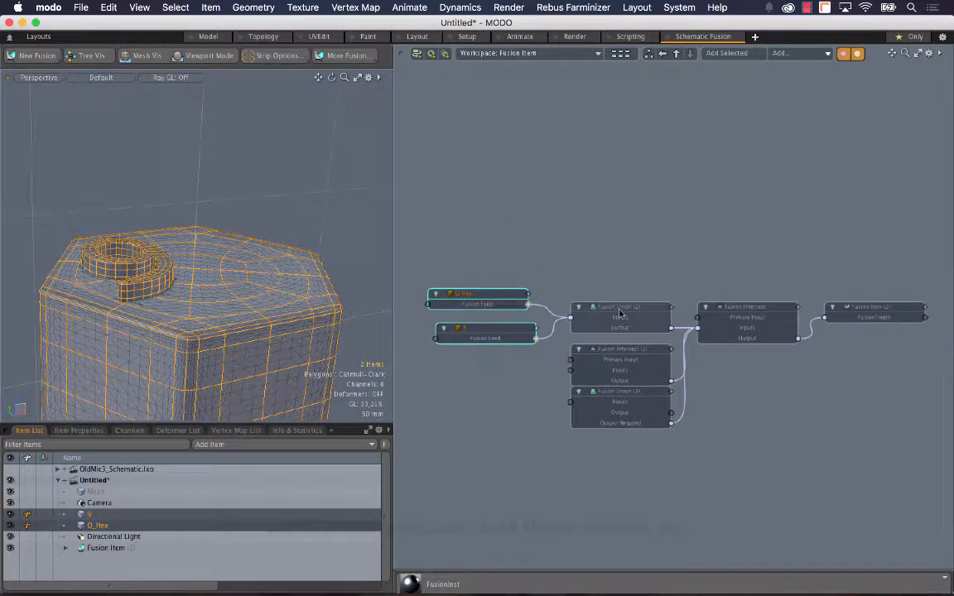
pyautogui.moveTo(620, 313); pyautogui.dragTo(620, 302)
pyautogui.moveTo(627, 356); pyautogui.dragTo(627, 348)
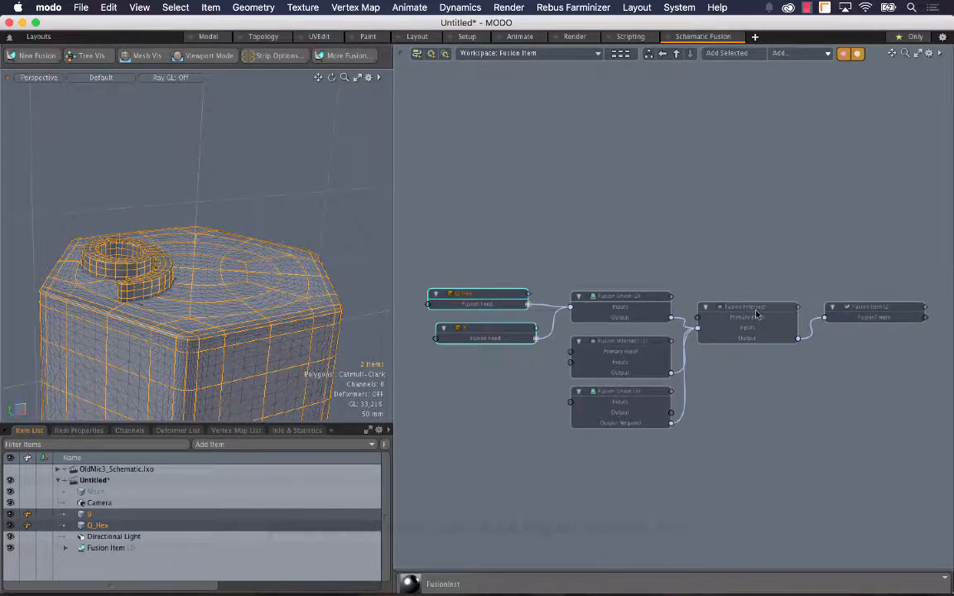
pyautogui.moveTo(756, 313); pyautogui.dragTo(769, 347)
pyautogui.moveTo(875, 316); pyautogui.dragTo(876, 303)
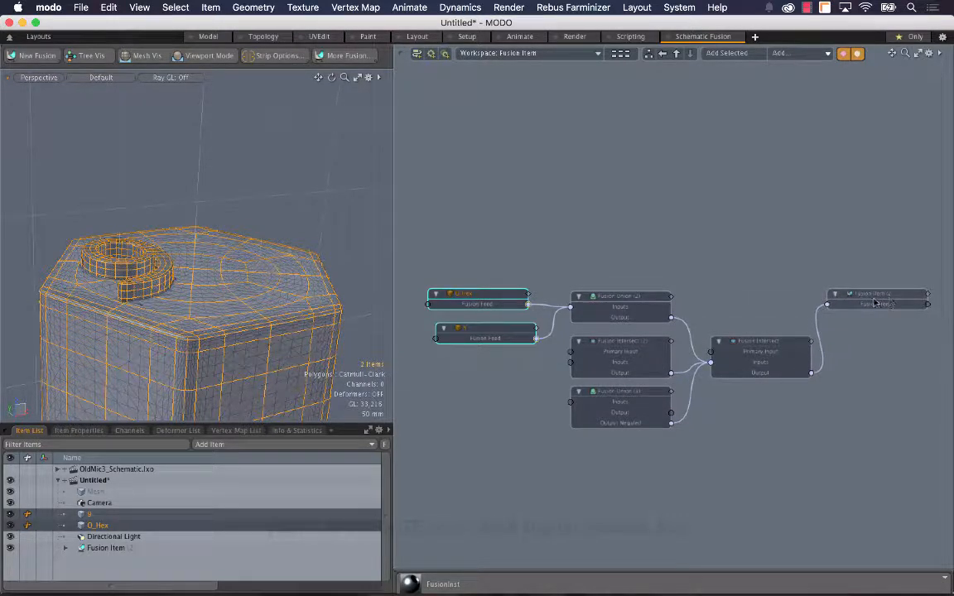
# Set the Strip_Width of the 9 and Q_Hex intersection to 54% and inspect the rounded edge around the 9.
pyautogui.keyDown('alt'); pyautogui.keyDown('shift'); pyautogui.moveTo(186, 273); pyautogui.dragTo(246, 233); pyautogui.keyUp('shift'); pyautogui.keyUp('alt')
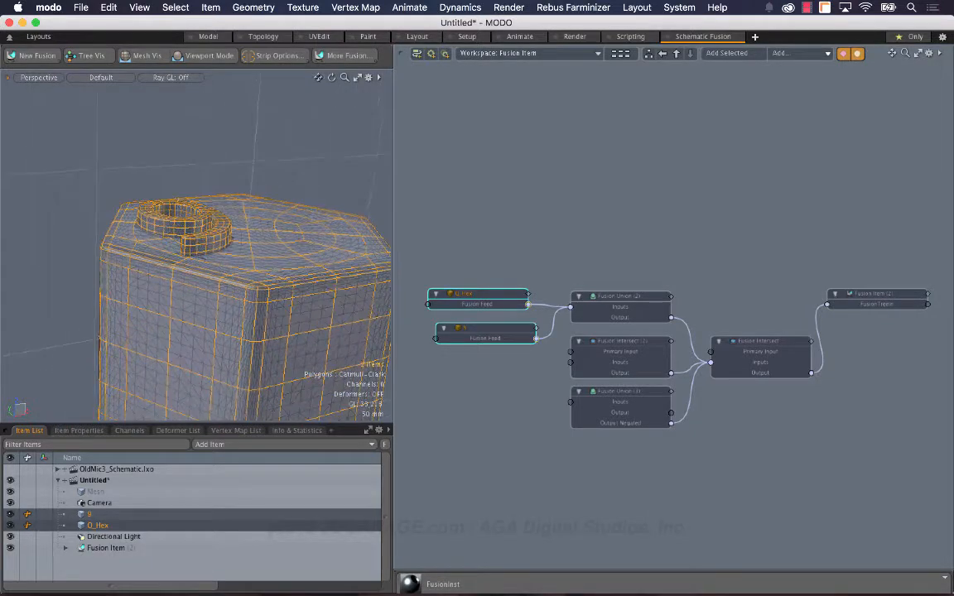
pyautogui.moveTo(345, 75); pyautogui.dragTo(400, 74)
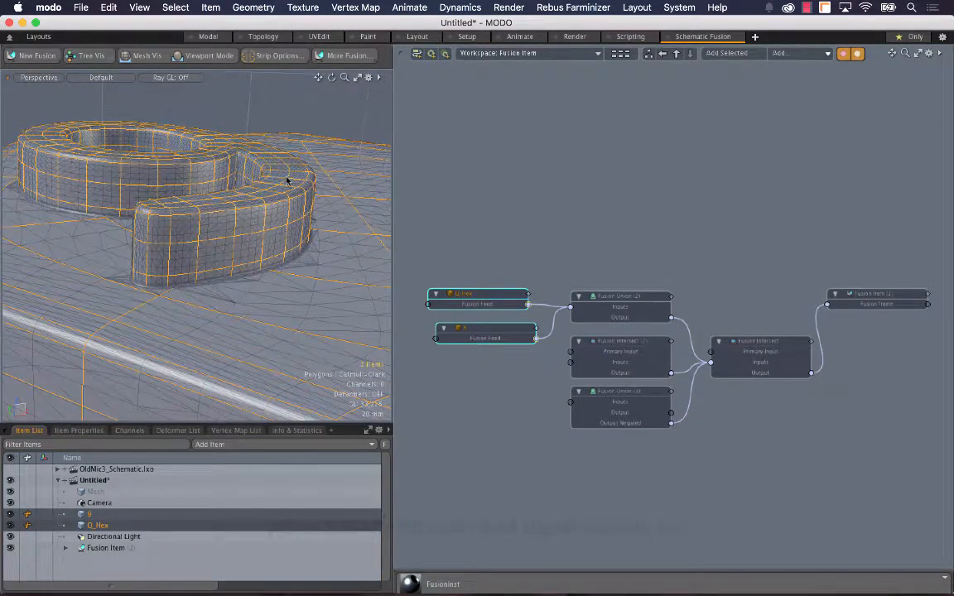
pyautogui.doubleClick(248, 276)
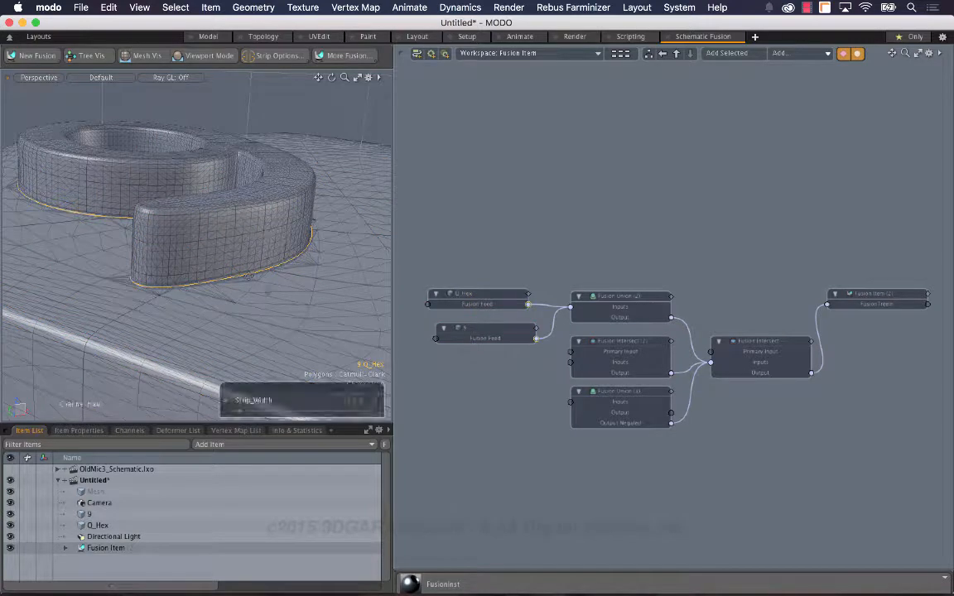
pyautogui.moveTo(246, 414); pyautogui.dragTo(327, 414)
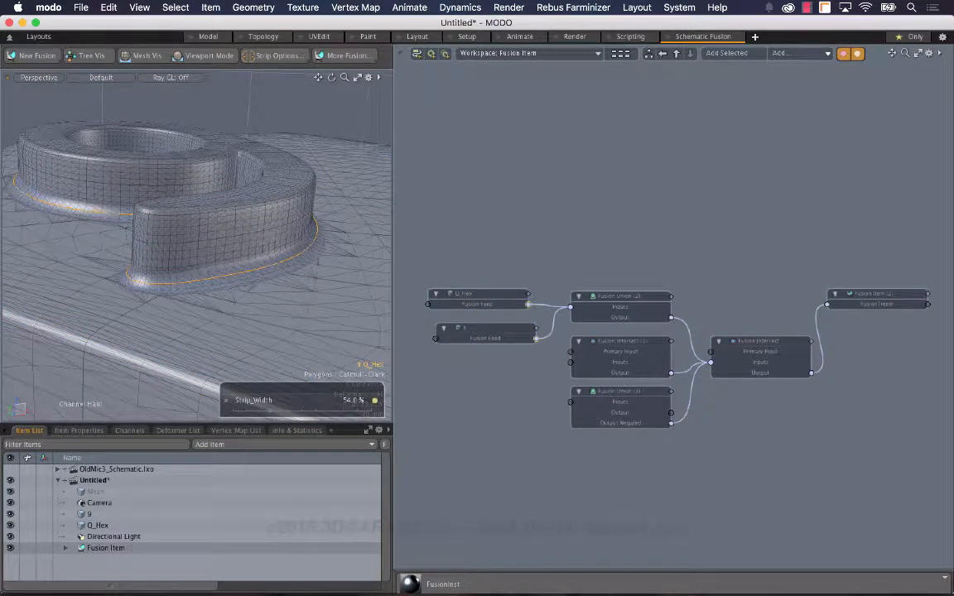
pyautogui.press('space')
pyautogui.click(308, 106)
pyautogui.keyDown('alt'); pyautogui.moveTo(290, 137); pyautogui.dragTo(291, 170); pyautogui.keyUp('alt')
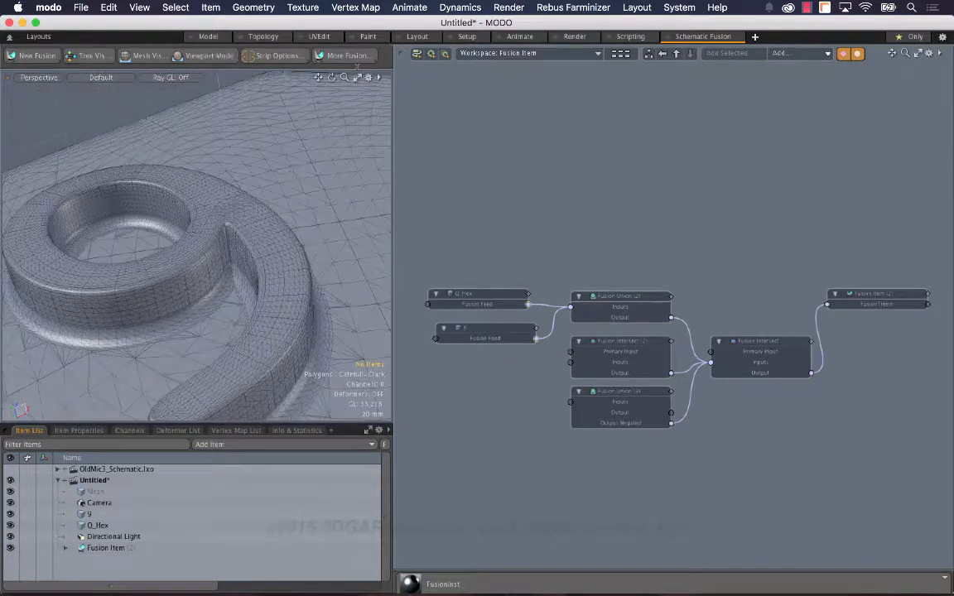
pyautogui.scroll(-5, 197, 246)
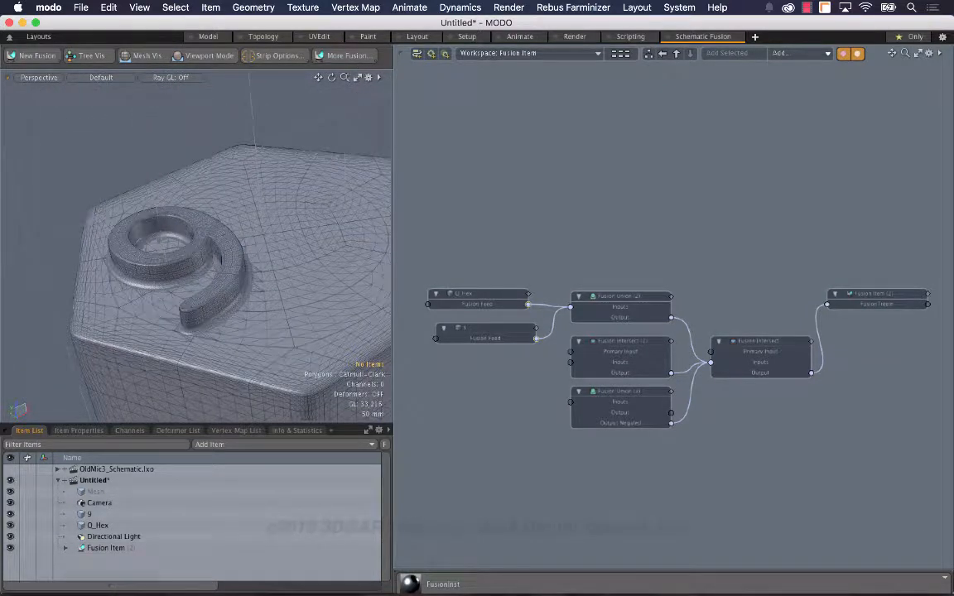
# Add the round 1 and round 0 mesh presets to the scene from the Layout workspace.
pyautogui.click(410, 36)
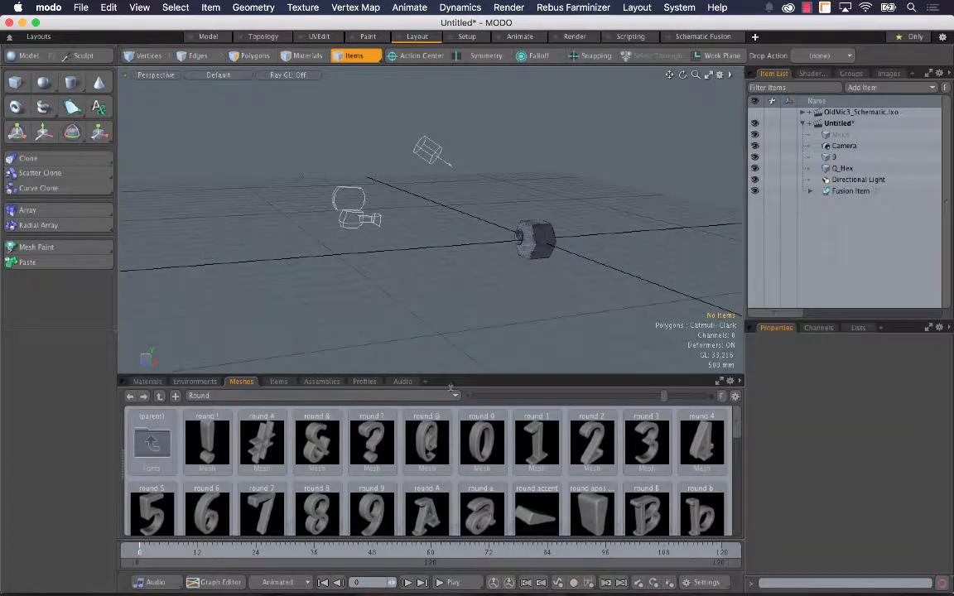
pyautogui.click(556, 458)
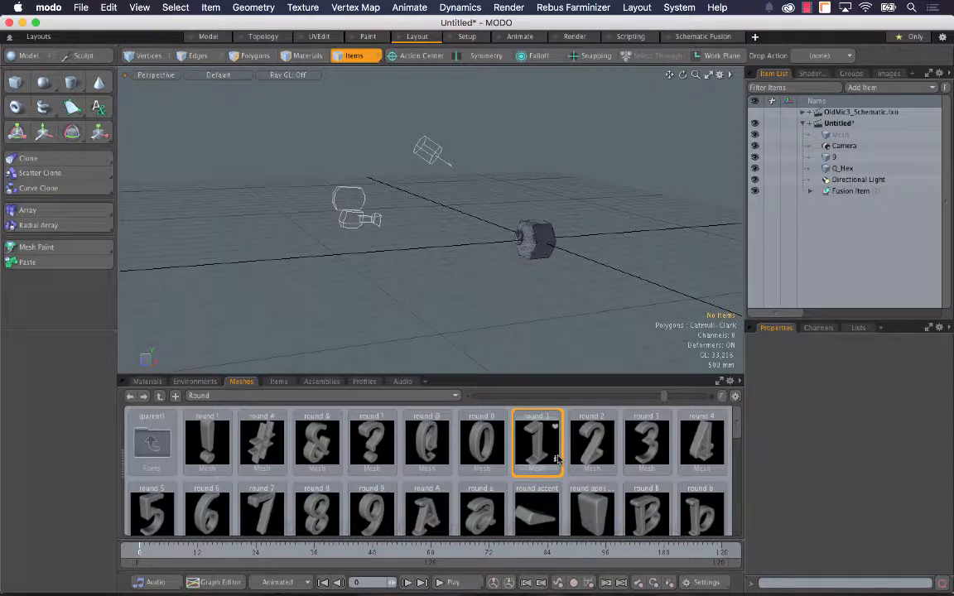
pyautogui.press('w')
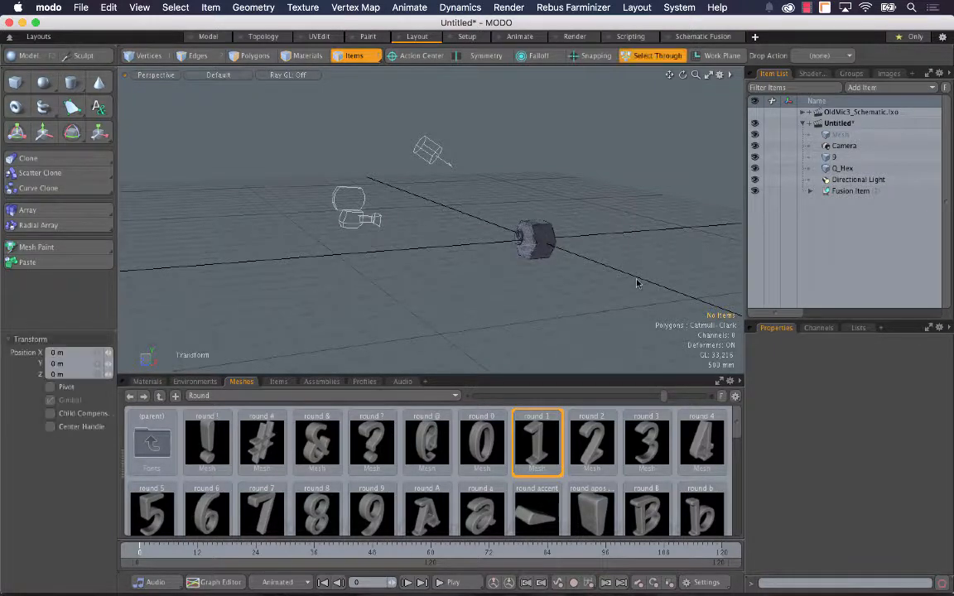
pyautogui.press('space')
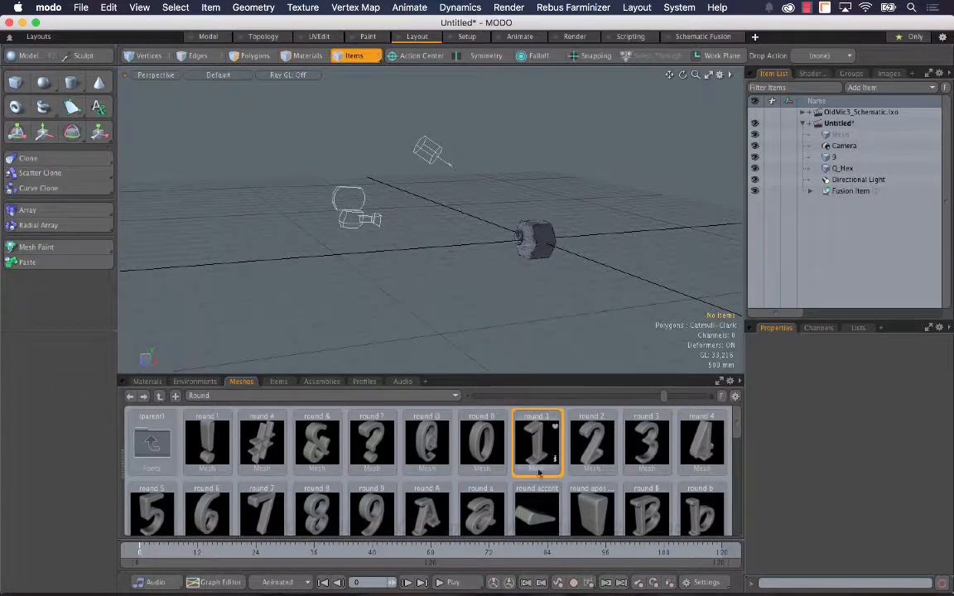
pyautogui.doubleClick(534, 452)
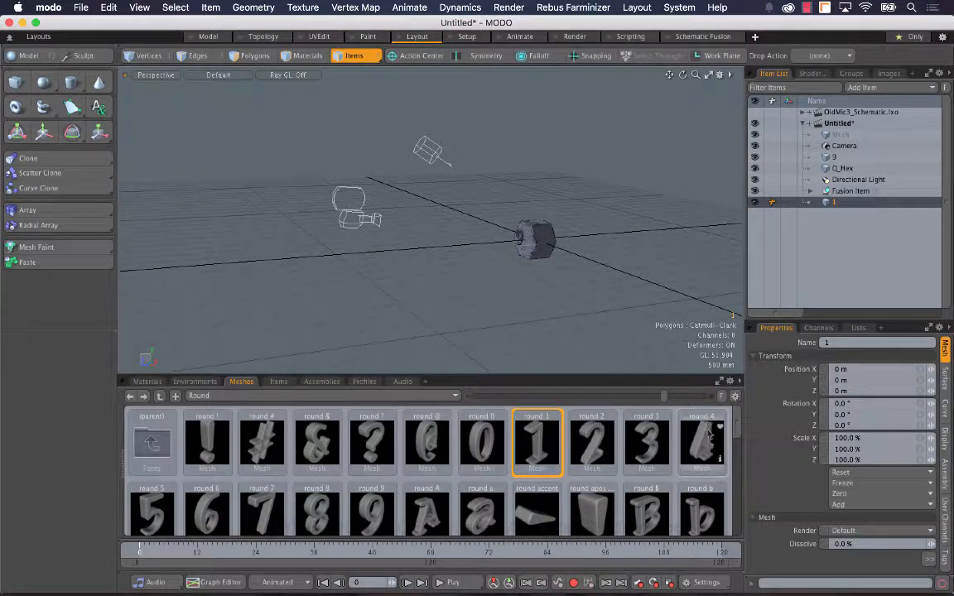
pyautogui.click(485, 436)
pyautogui.doubleClick(485, 437)
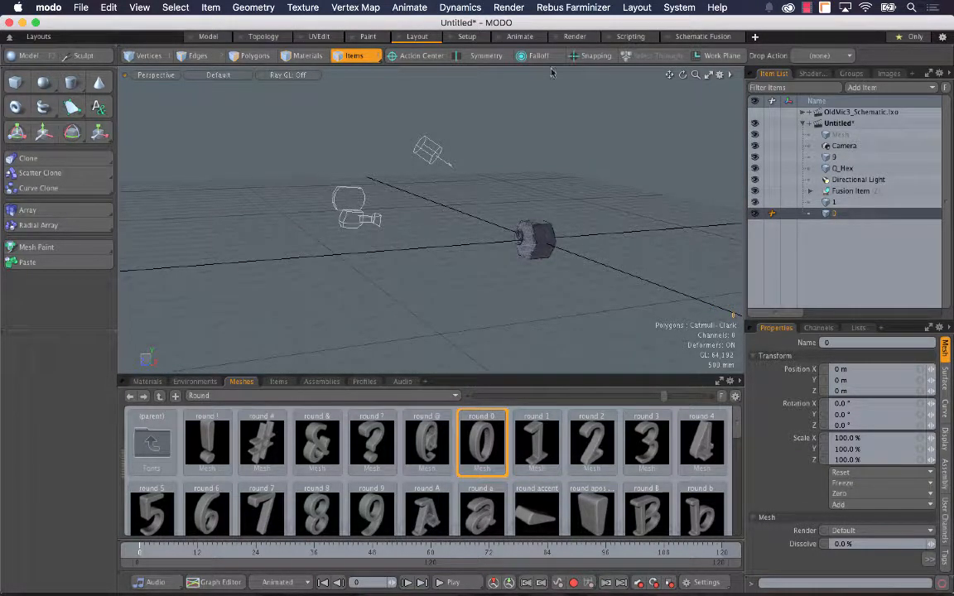
# Back in the Schematic Fusion layout, position the 0 mesh on the hex's top face behind the 9.
pyautogui.click(683, 37)
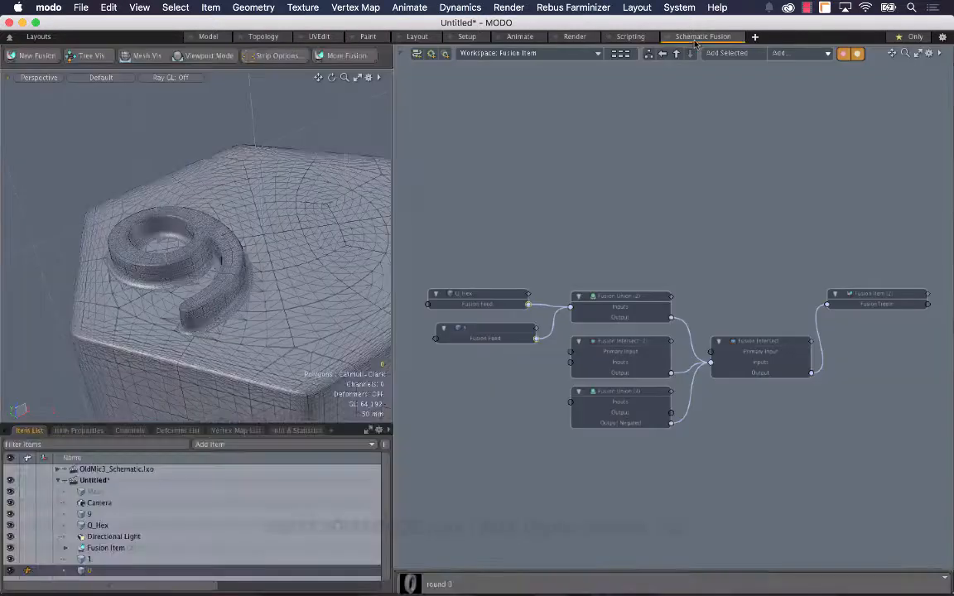
pyautogui.moveTo(344, 77); pyautogui.dragTo(313, 93)
pyautogui.keyDown('alt'); pyautogui.keyDown('shift'); pyautogui.moveTo(187, 378); pyautogui.dragTo(154, 275); pyautogui.keyUp('shift'); pyautogui.keyUp('alt')
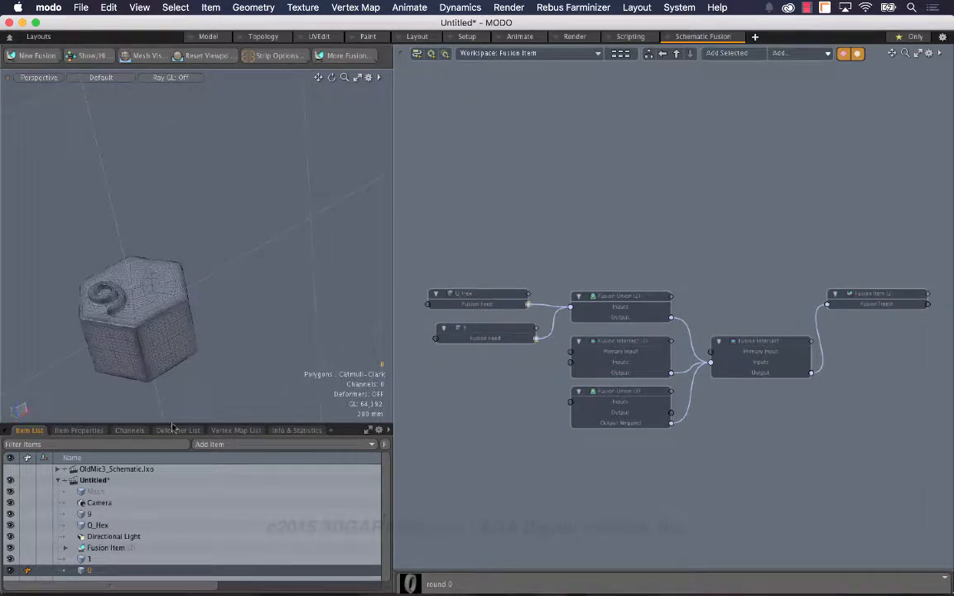
pyautogui.press('y')
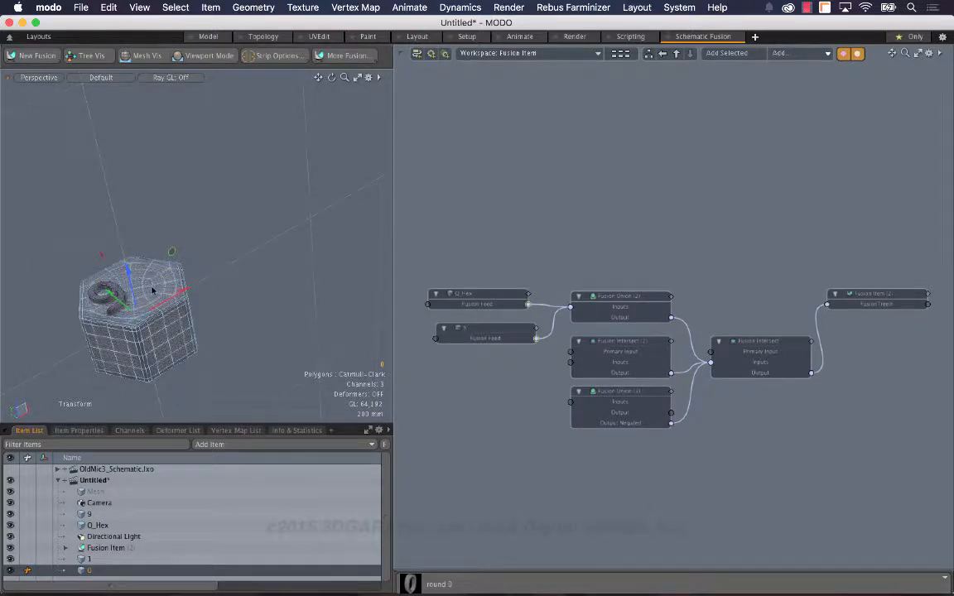
pyautogui.press('q')
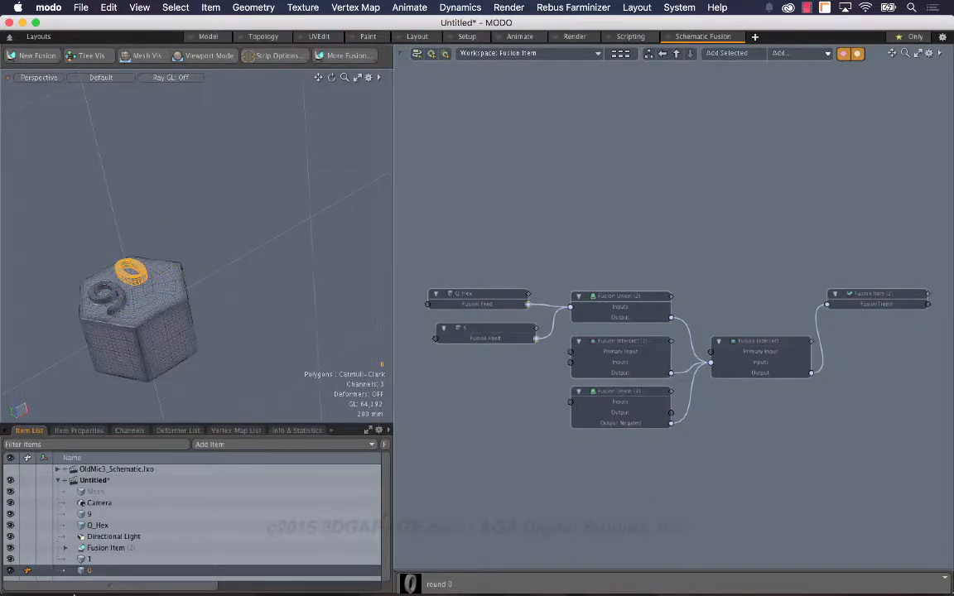
# Position the 1 mesh on the hex's top face, beside the 0 and on the side away from the 9.
pyautogui.click(96, 560)
pyautogui.press('y')
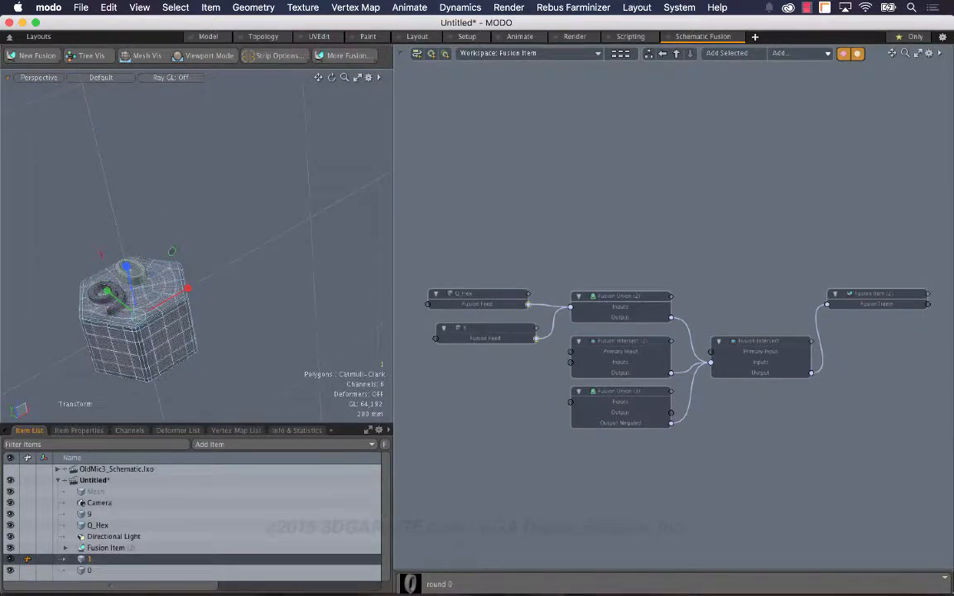
pyautogui.moveTo(181, 289); pyautogui.dragTo(180, 266)
pyautogui.moveTo(105, 267); pyautogui.dragTo(121, 279)
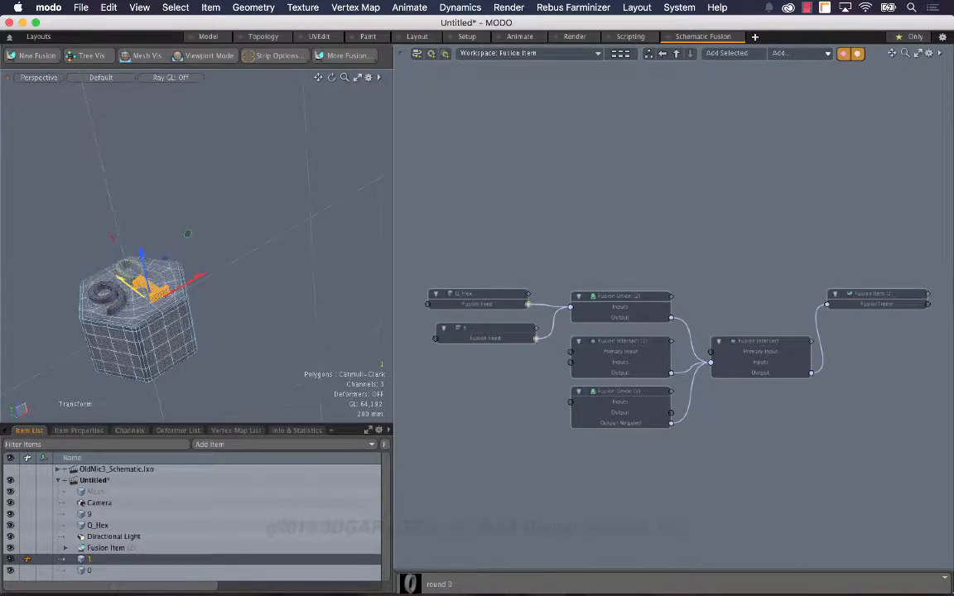
pyautogui.moveTo(199, 276); pyautogui.dragTo(216, 268)
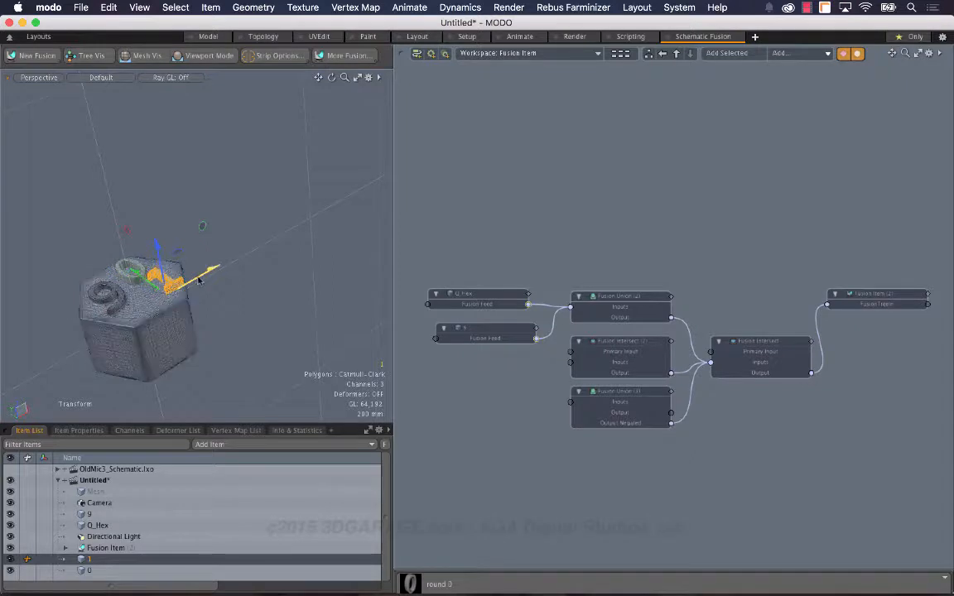
pyautogui.press('q')
# Nudge the 0 mesh slightly along X, away from the 1.
pyautogui.click(128, 271)
pyautogui.press('w')
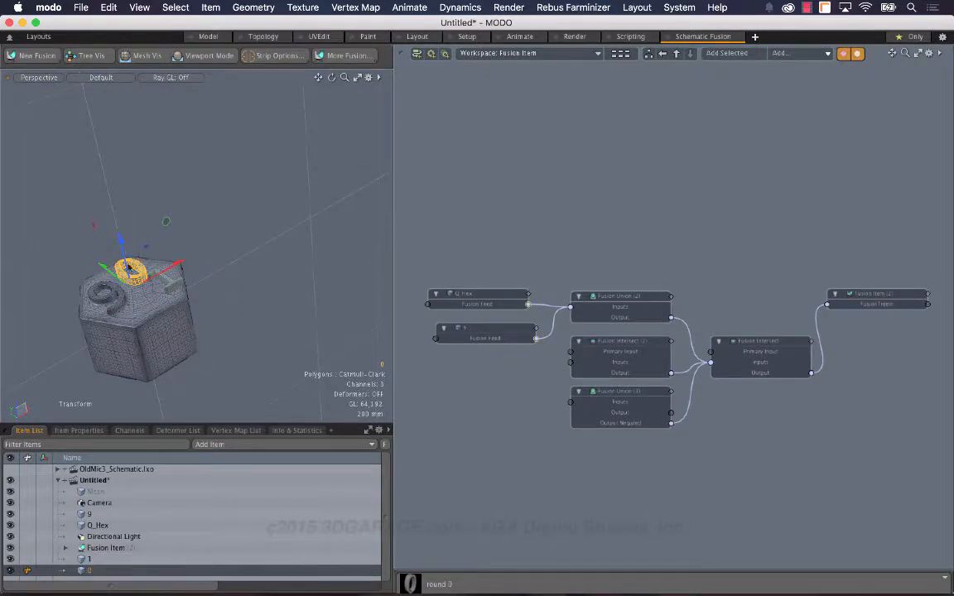
pyautogui.moveTo(179, 266); pyautogui.dragTo(175, 267)
pyautogui.press('q')
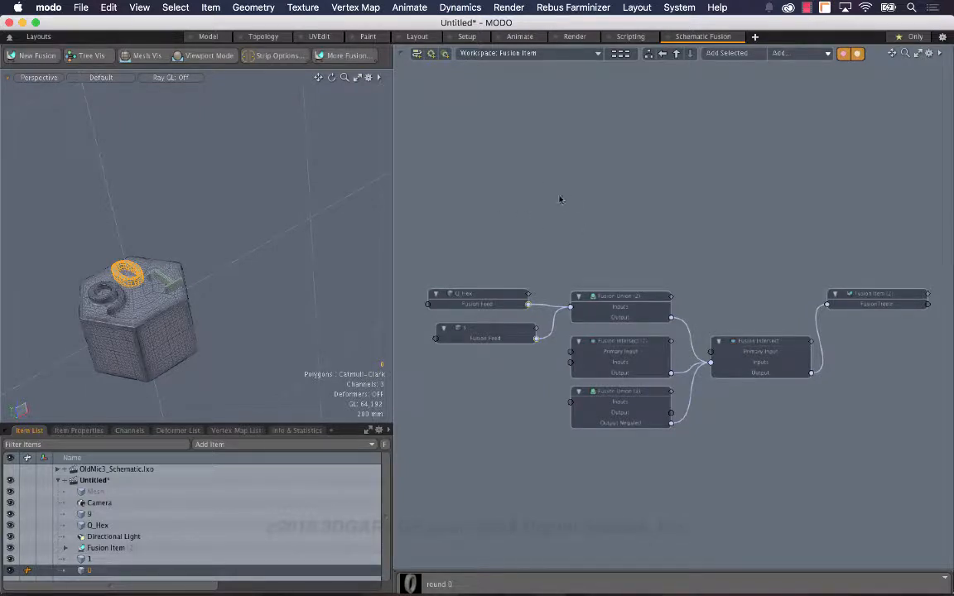
pyautogui.press('`')
pyautogui.press('`')
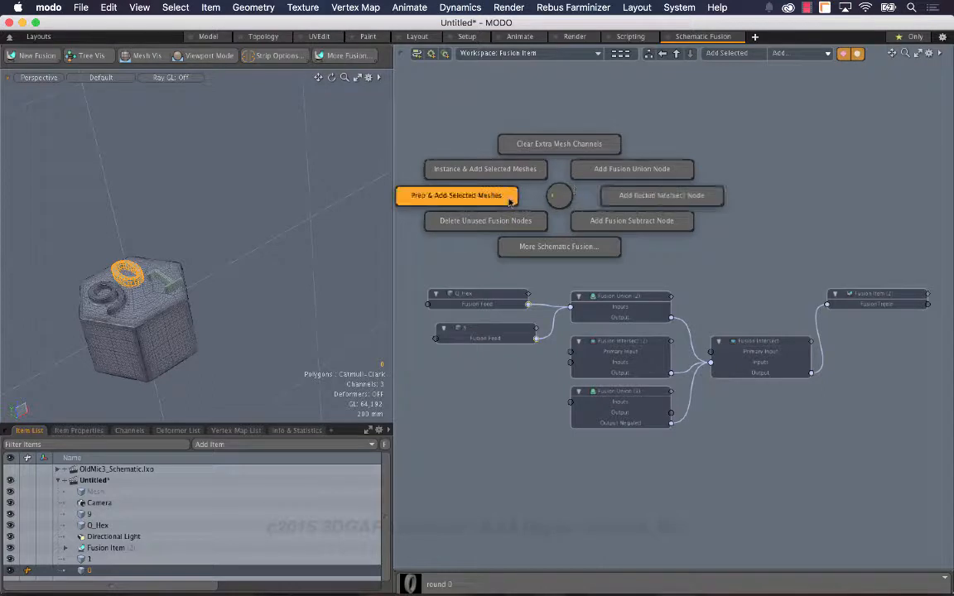
pyautogui.click(562, 257)
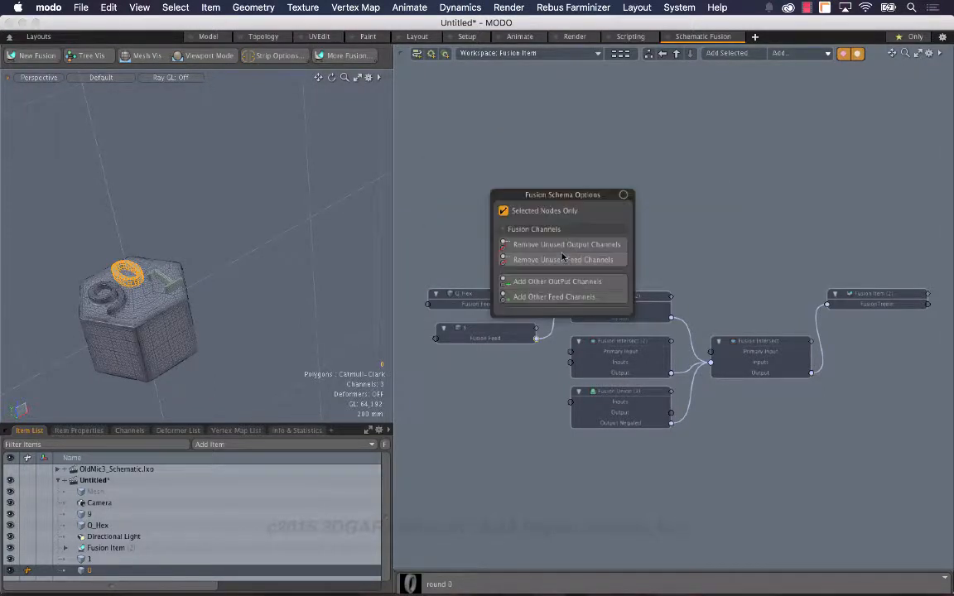
pyautogui.click(528, 152)
pyautogui.hotkey('ctrl', 'space')
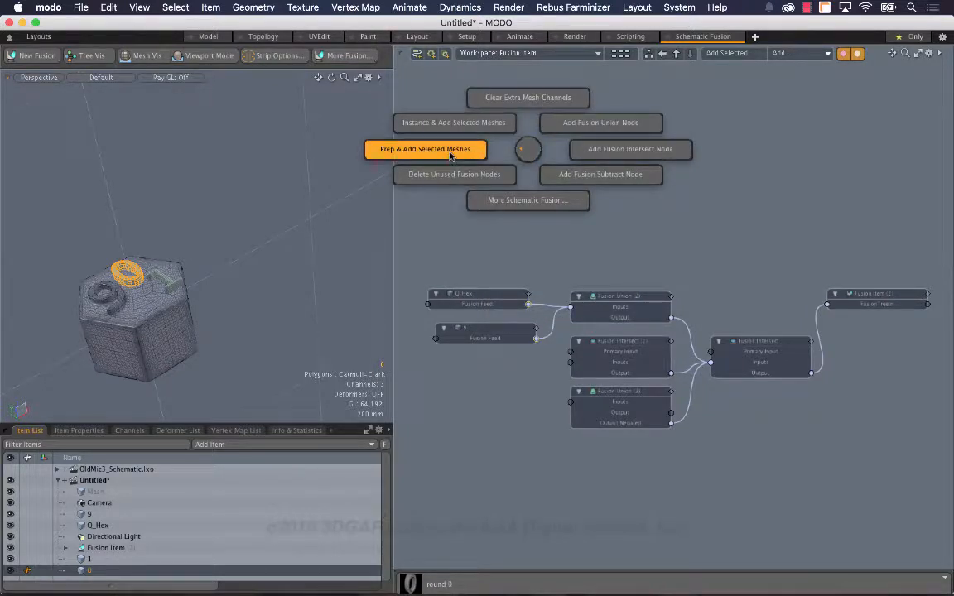
pyautogui.click(531, 153)
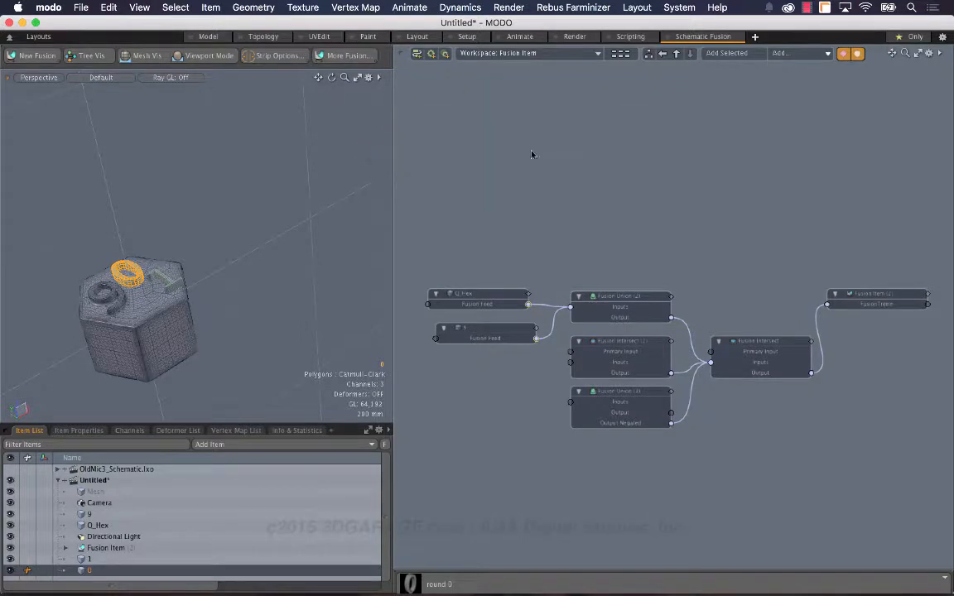
# Prep and add the 1 and 0 meshes to the fusion schematic, and place their nodes above the Q_Hex node.
pyautogui.keyDown('shift'); pyautogui.click(95, 559); pyautogui.keyUp('shift')
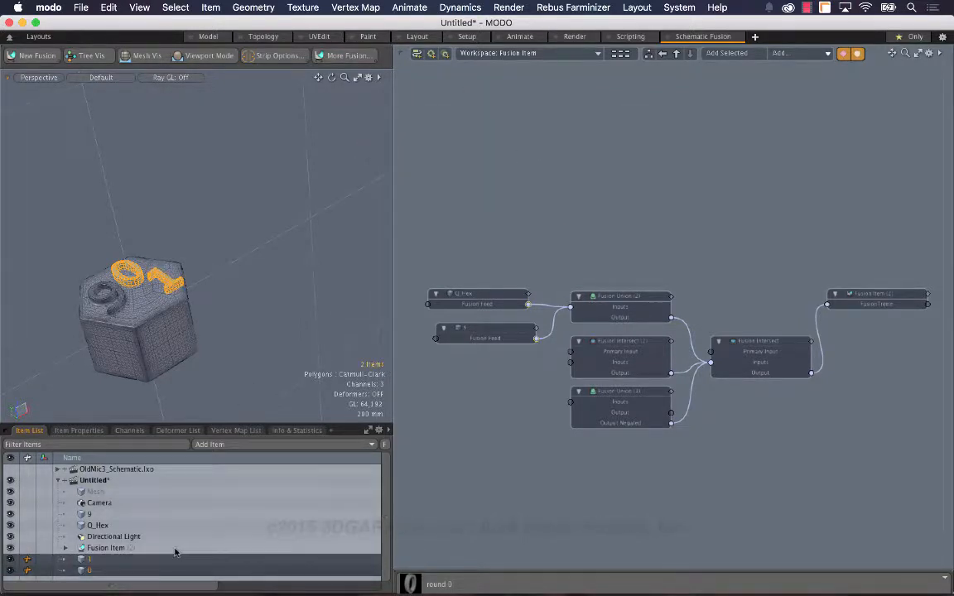
pyautogui.hotkey('ctrl', 'alt', 'space')
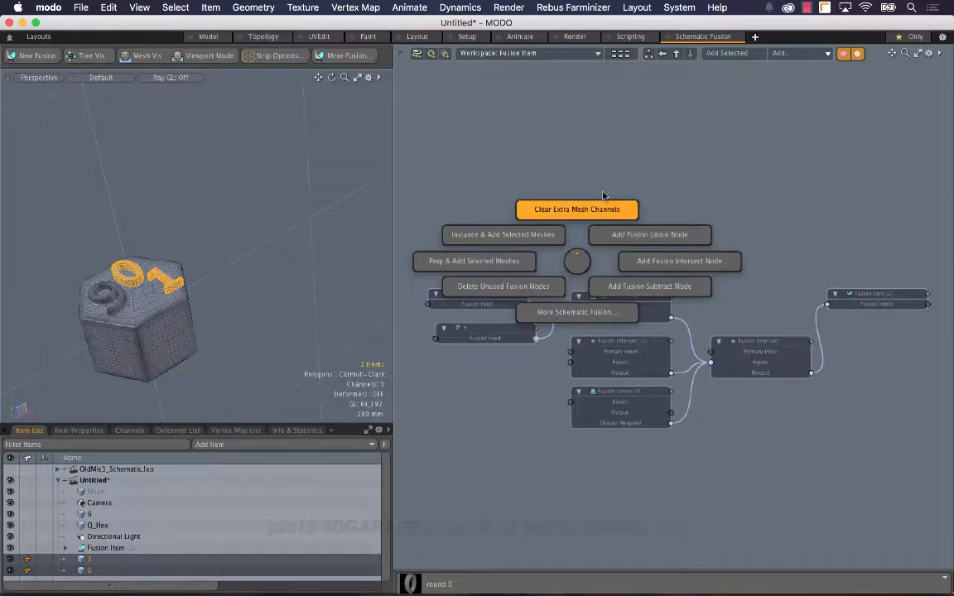
pyautogui.click(485, 263)
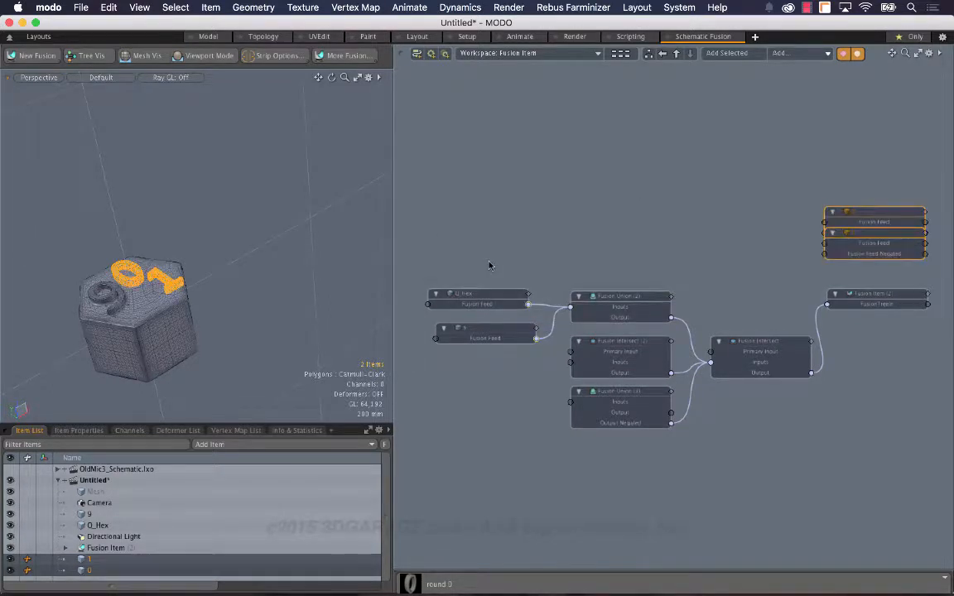
pyautogui.moveTo(916, 212); pyautogui.dragTo(486, 127)
pyautogui.click(553, 206)
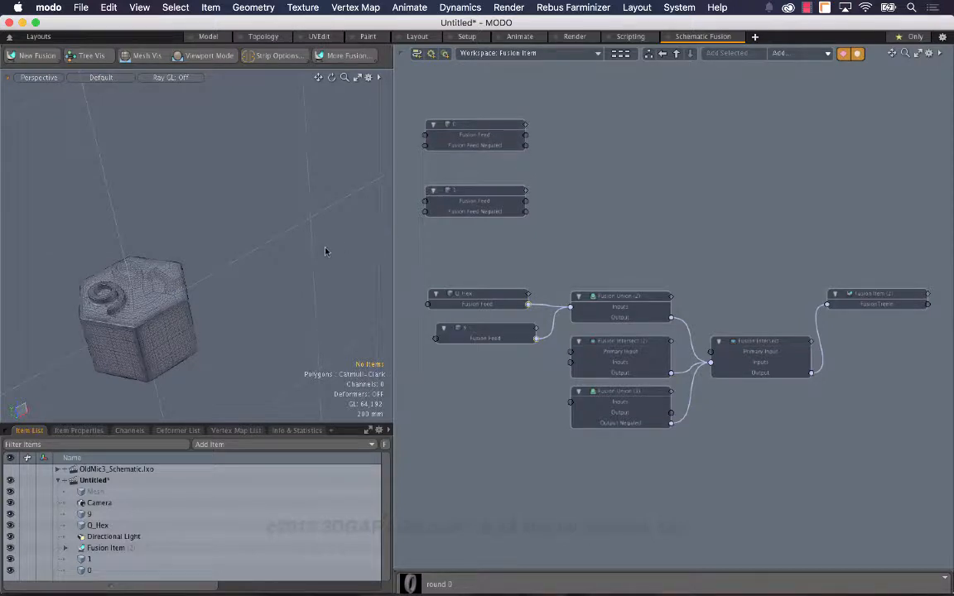
# Move the 1 node down to just above the Q_Hex node in the schematic.
pyautogui.moveTo(318, 77); pyautogui.dragTo(439, 78)
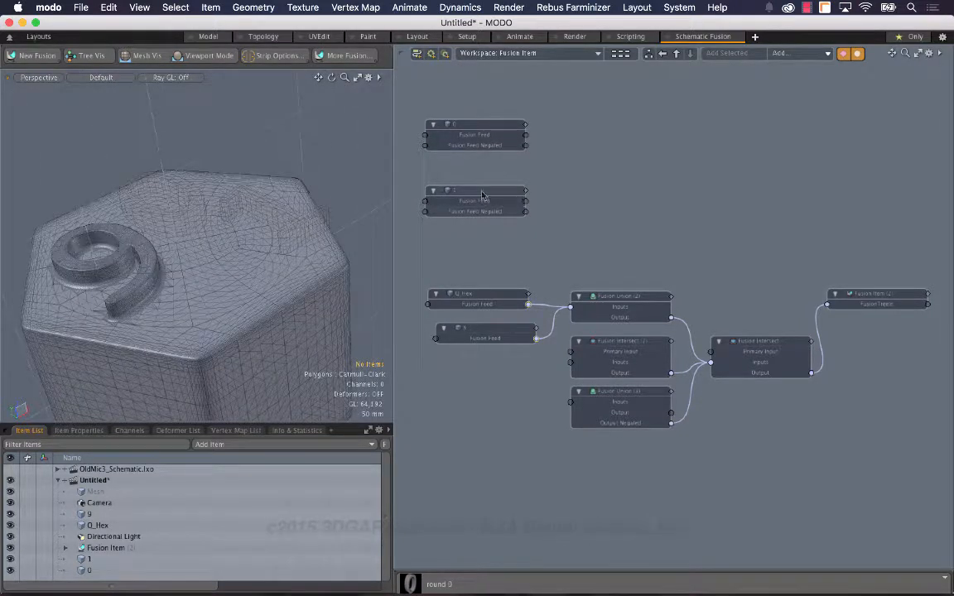
pyautogui.moveTo(486, 191); pyautogui.dragTo(488, 229)
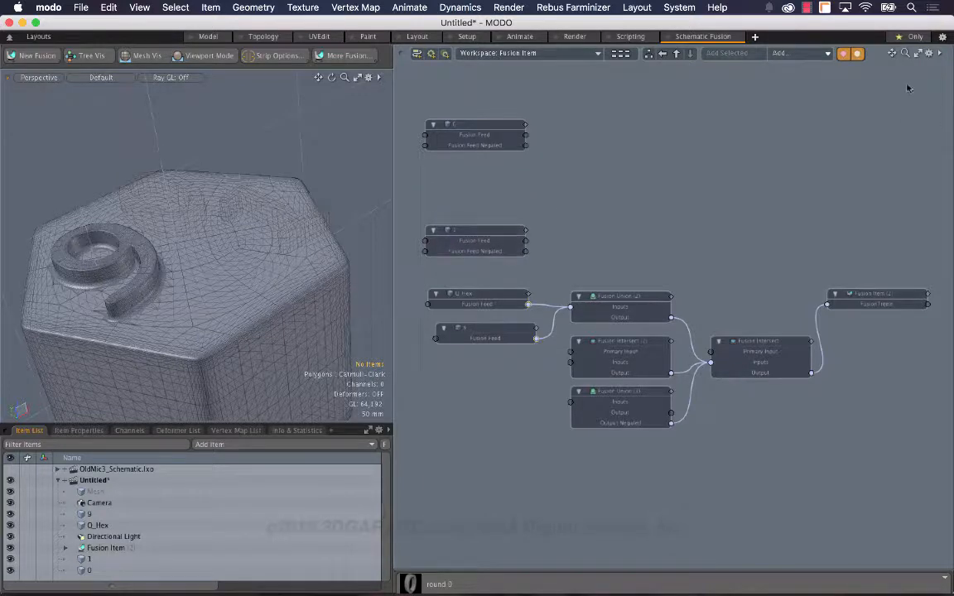
pyautogui.moveTo(905, 53); pyautogui.dragTo(952, 53)
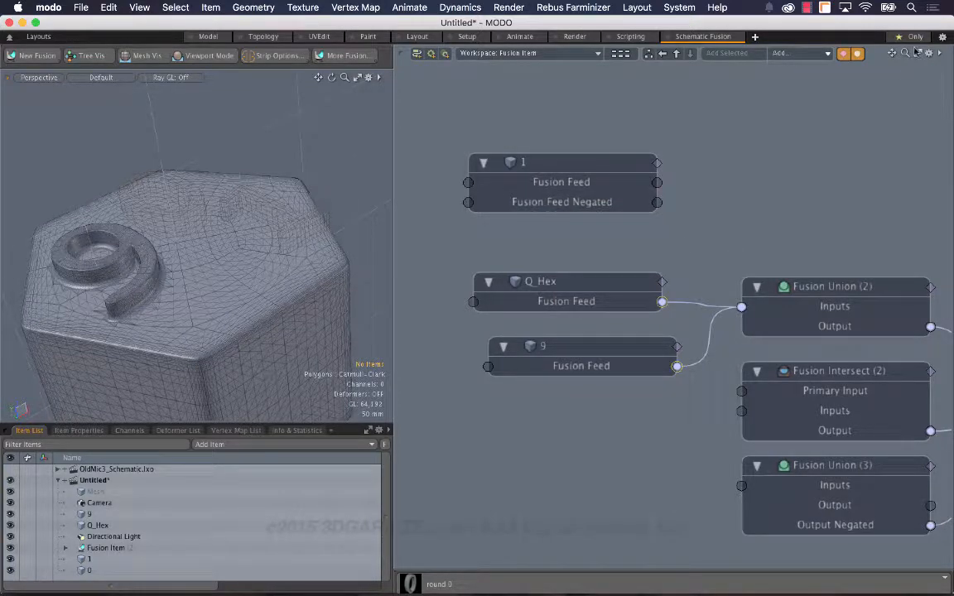
# Place the 0 node below the 9 node and connect its Fusion Feed to the inputs of the union node whose Output Negated is linked.
pyautogui.moveTo(908, 53); pyautogui.dragTo(887, 54)
pyautogui.moveTo(637, 84); pyautogui.dragTo(720, 427)
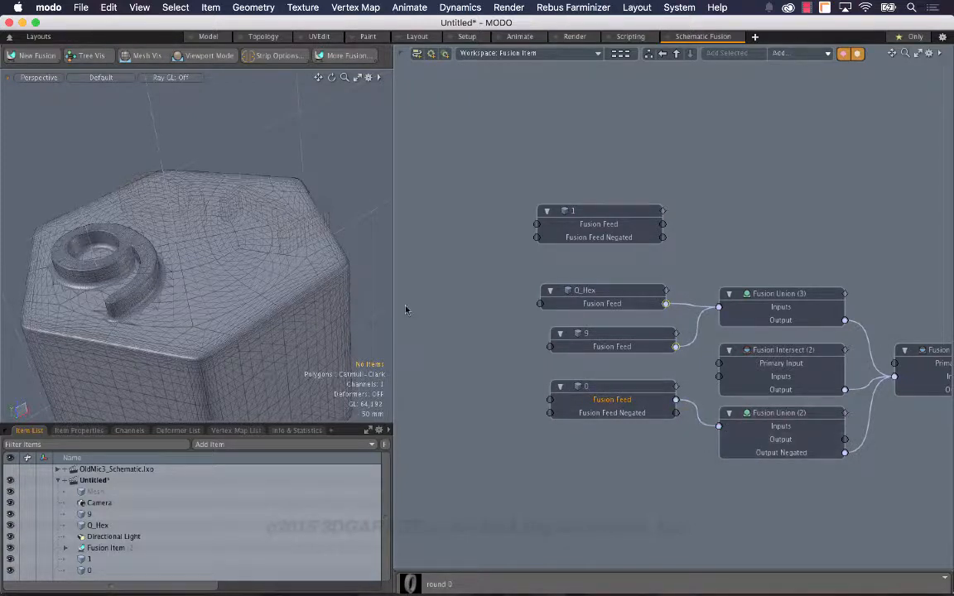
# Lower the 0 mesh slightly into the hex's top face, then deselect it.
pyautogui.click(158, 217)
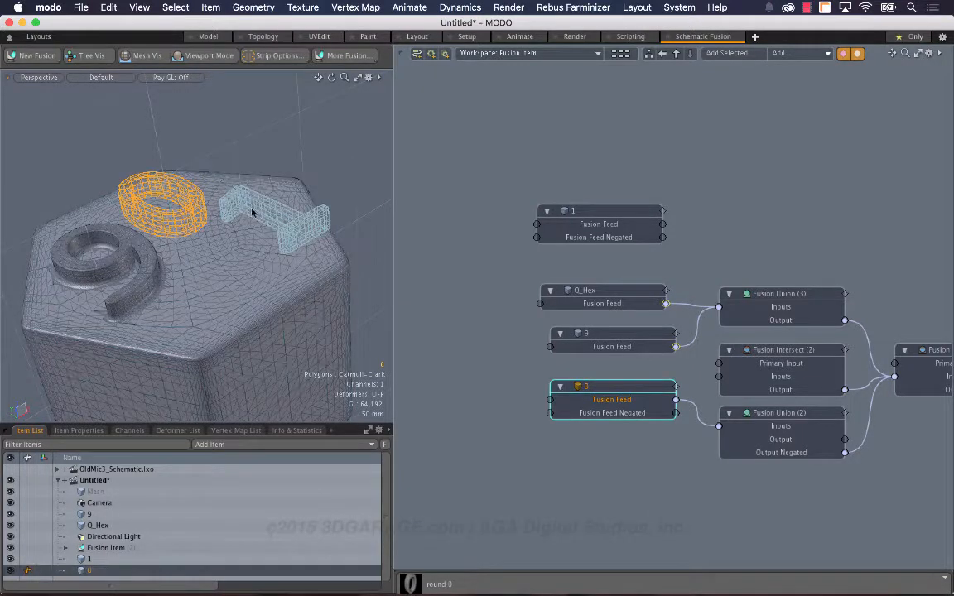
pyautogui.keyDown('alt'); pyautogui.moveTo(168, 250); pyautogui.dragTo(203, 267); pyautogui.keyUp('alt')
pyautogui.press('y')
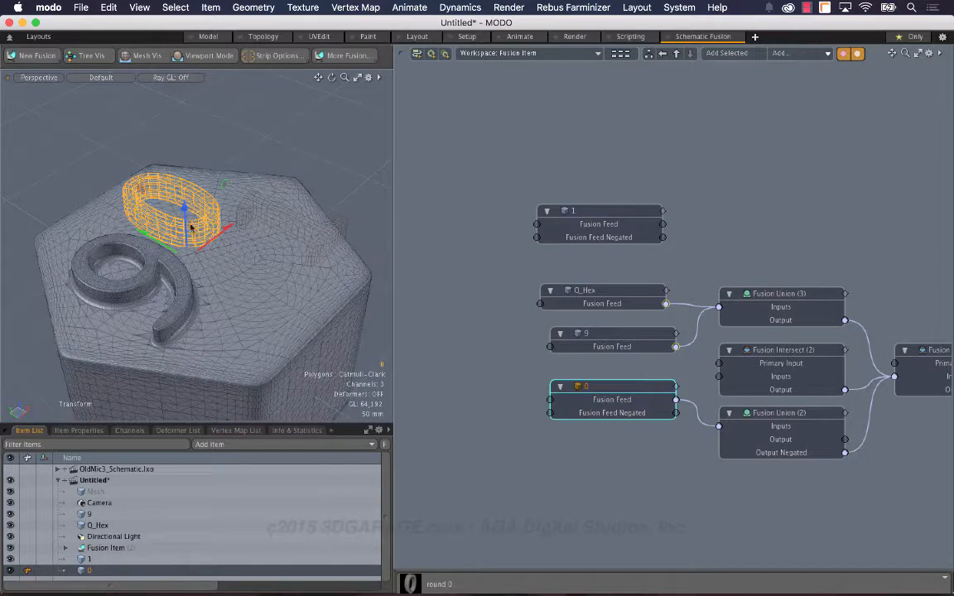
pyautogui.moveTo(185, 210); pyautogui.dragTo(185, 222)
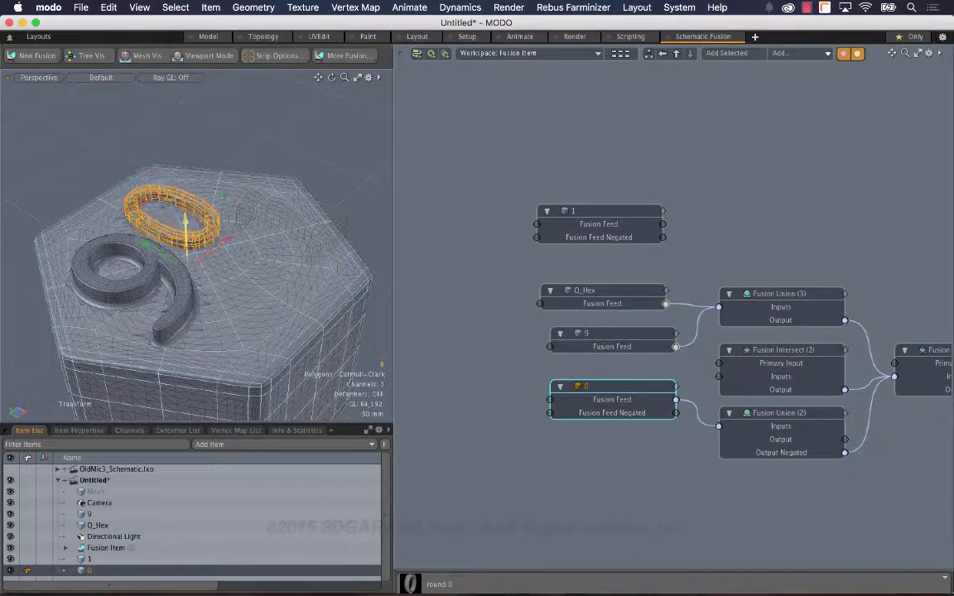
pyautogui.hotkey('shift', 'a')
pyautogui.keyDown('alt'); pyautogui.moveTo(168, 288); pyautogui.dragTo(142, 289); pyautogui.keyUp('alt')
pyautogui.press('q')
pyautogui.click(300, 130)
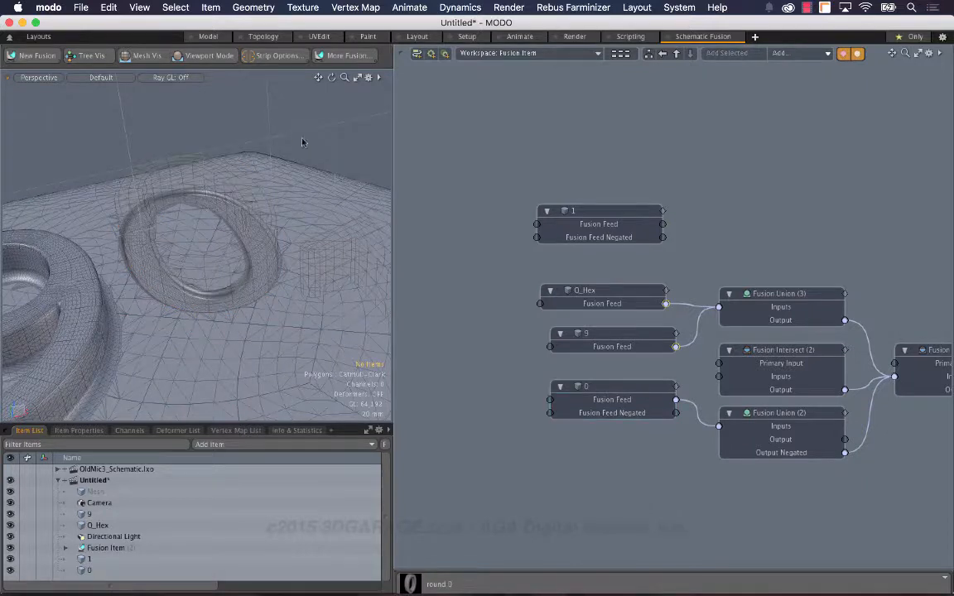
# Try to connect the 1 node's Fusion Feed to the inputs of Fusion Union (3).
pyautogui.click(314, 251)
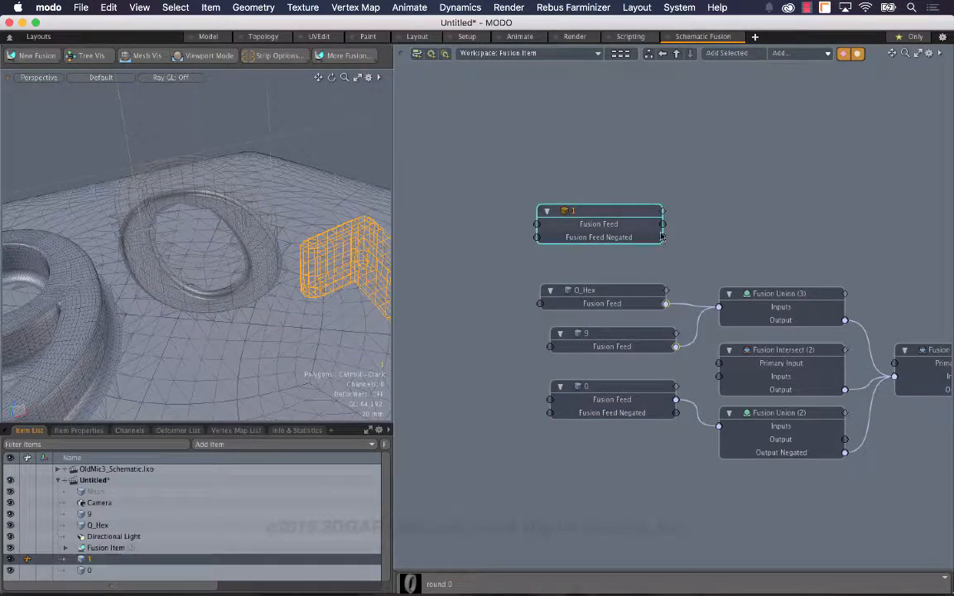
pyautogui.moveTo(663, 224); pyautogui.dragTo(716, 307)
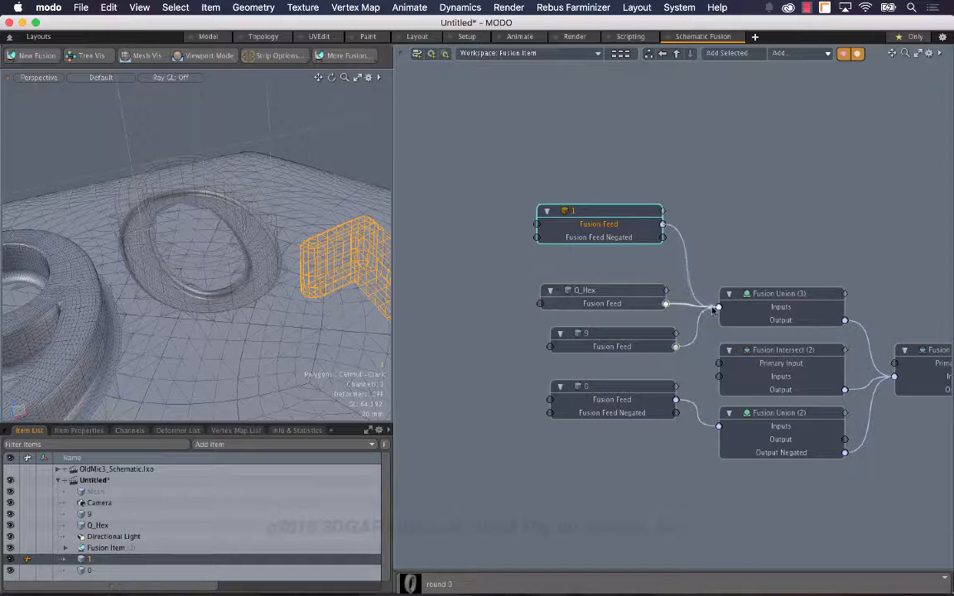
pyautogui.press('Delete')
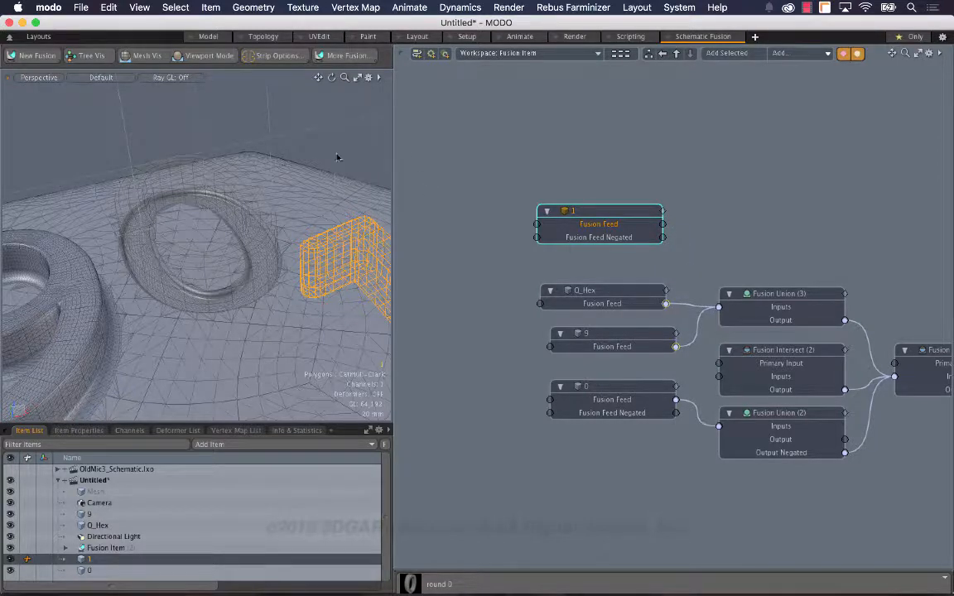
# Lower the 1 mesh vertically in two moves so it sinks partly into the hex's top face.
pyautogui.moveTo(320, 77); pyautogui.dragTo(187, 10)
pyautogui.press('w')
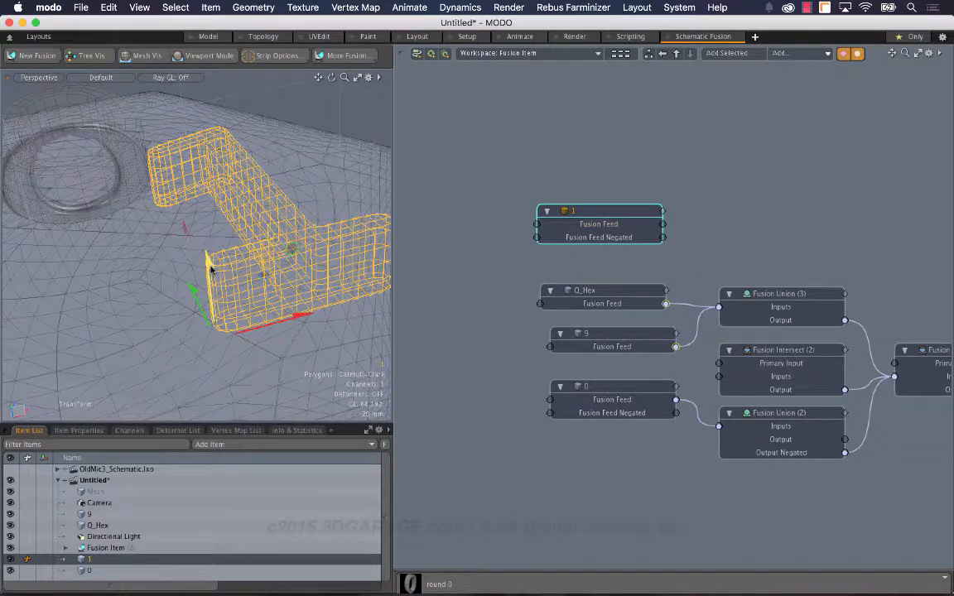
pyautogui.moveTo(209, 263); pyautogui.dragTo(213, 289)
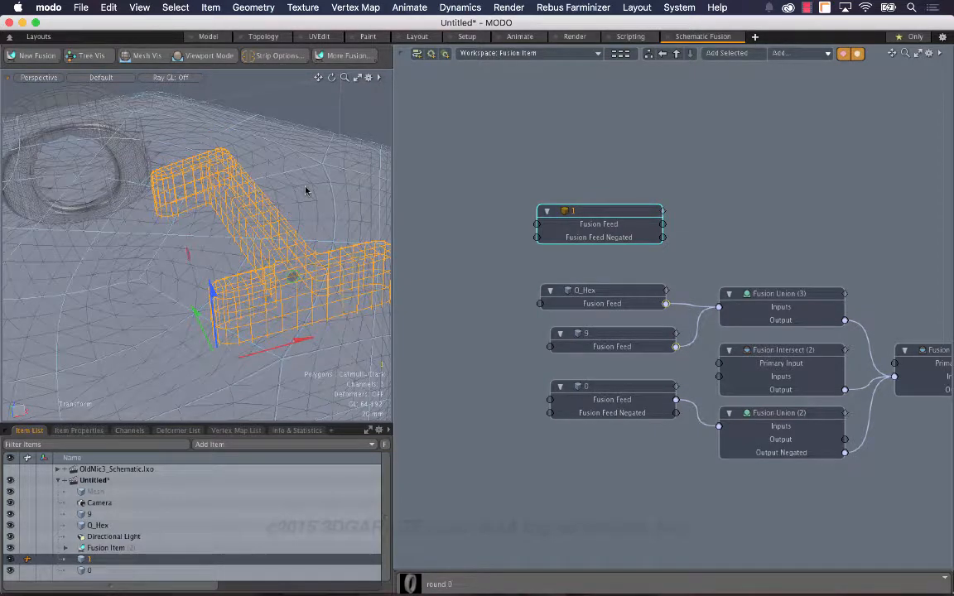
pyautogui.keyDown('alt'); pyautogui.moveTo(306, 190); pyautogui.dragTo(245, 273); pyautogui.keyUp('alt')
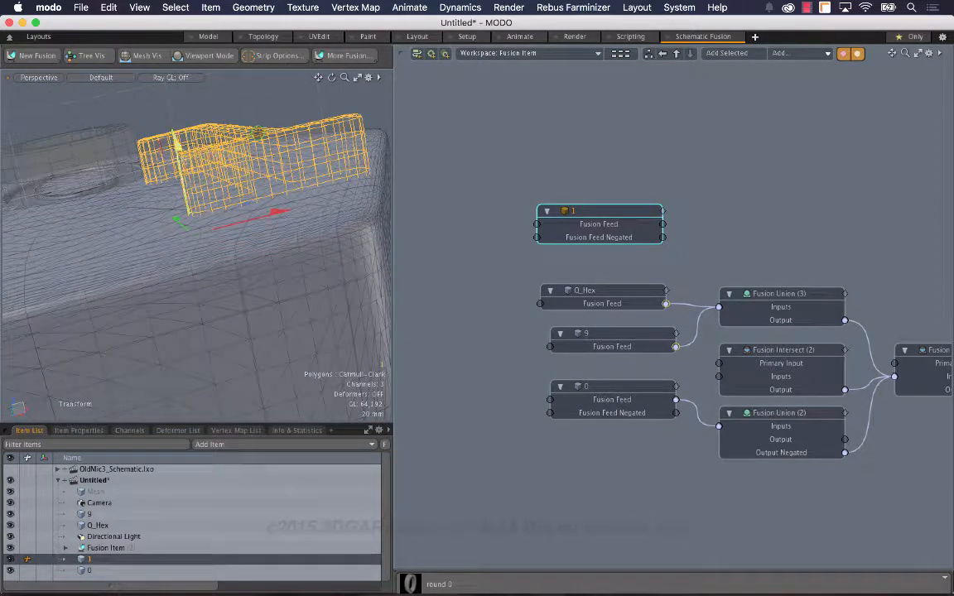
pyautogui.moveTo(177, 146); pyautogui.dragTo(180, 162)
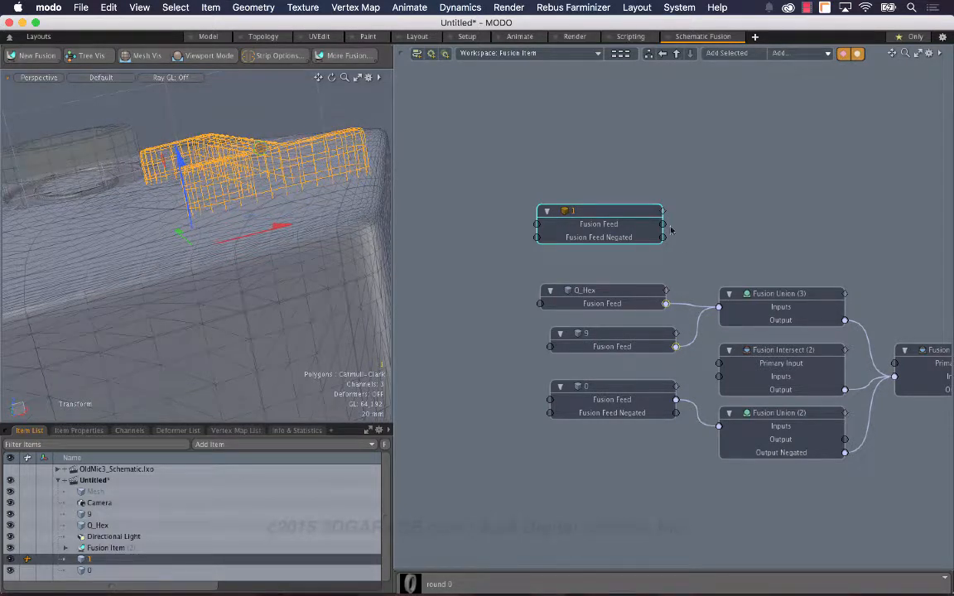
# Connect the 1 node's Fusion Feed to the inputs of Fusion Union (3) and deselect the mesh.
pyautogui.moveTo(663, 224); pyautogui.dragTo(680, 226)
pyautogui.moveTo(706, 303); pyautogui.dragTo(719, 307)
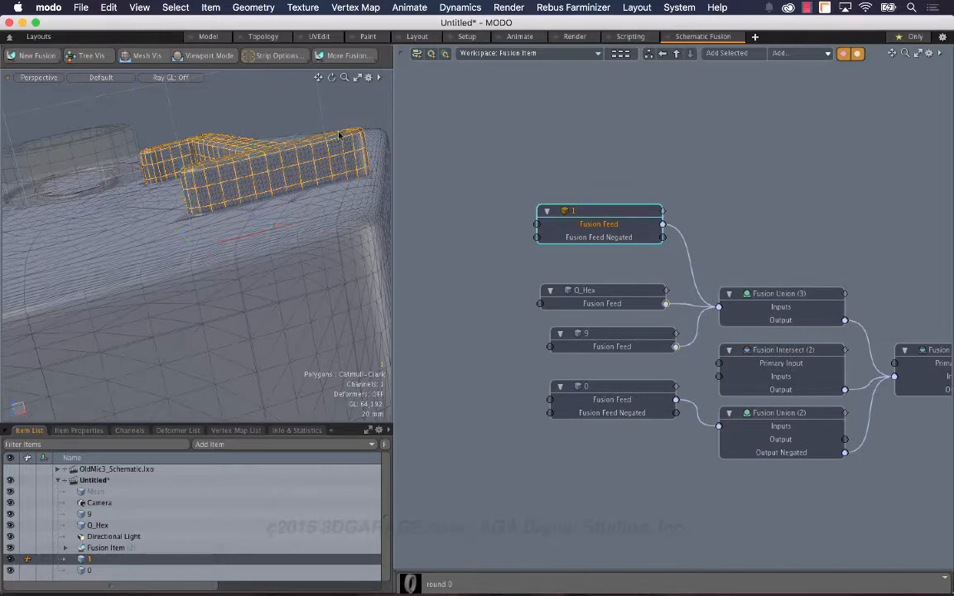
pyautogui.click(264, 91)
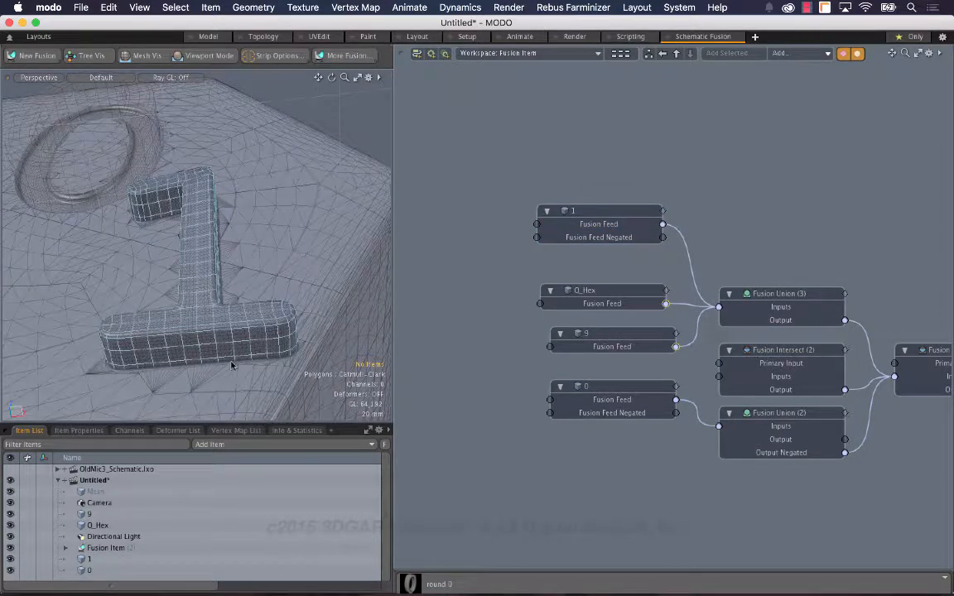
# Update the fusion strips to include the intersection between the 1 and the hex.
pyautogui.click(106, 335)
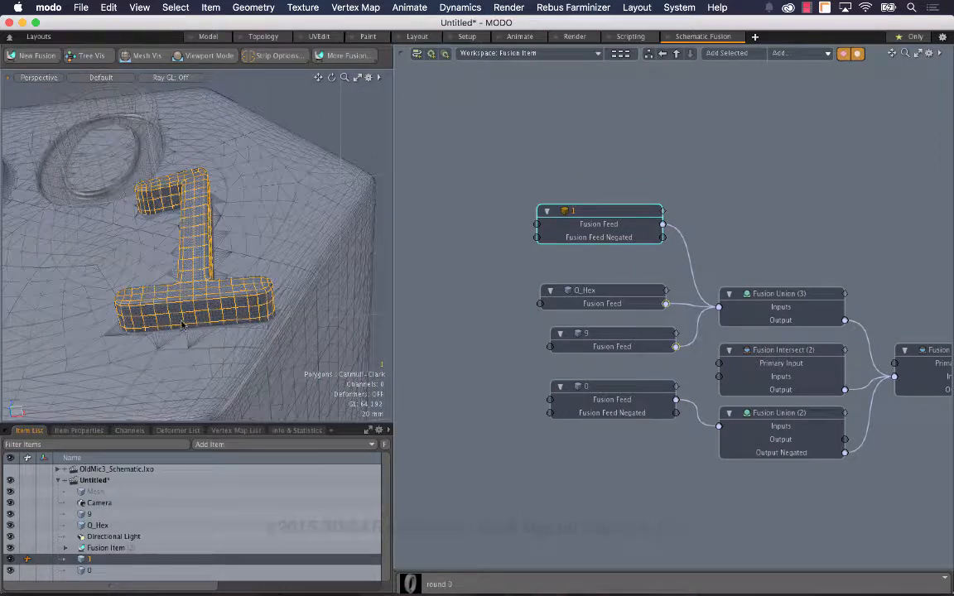
pyautogui.click(213, 333)
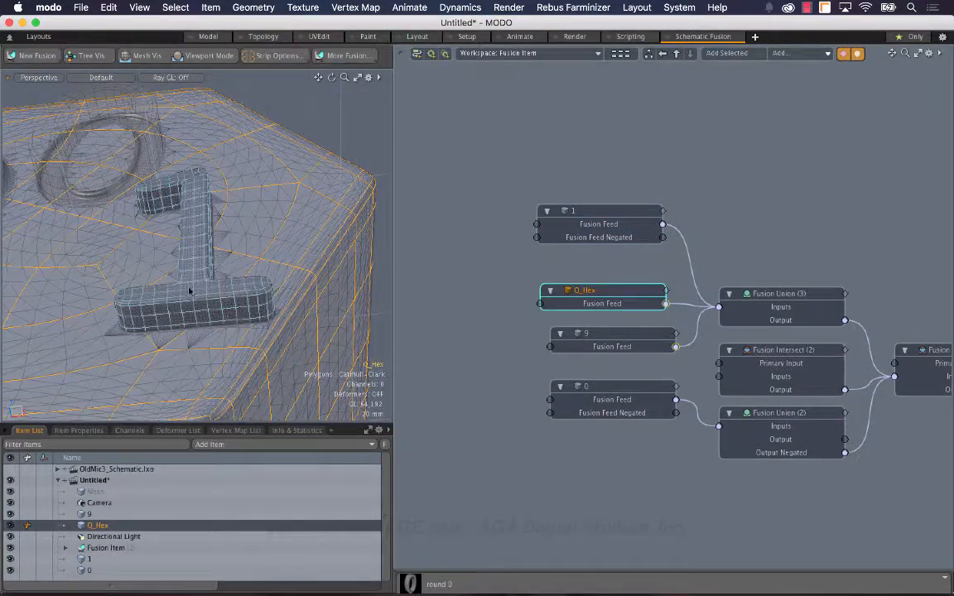
pyautogui.click(272, 57)
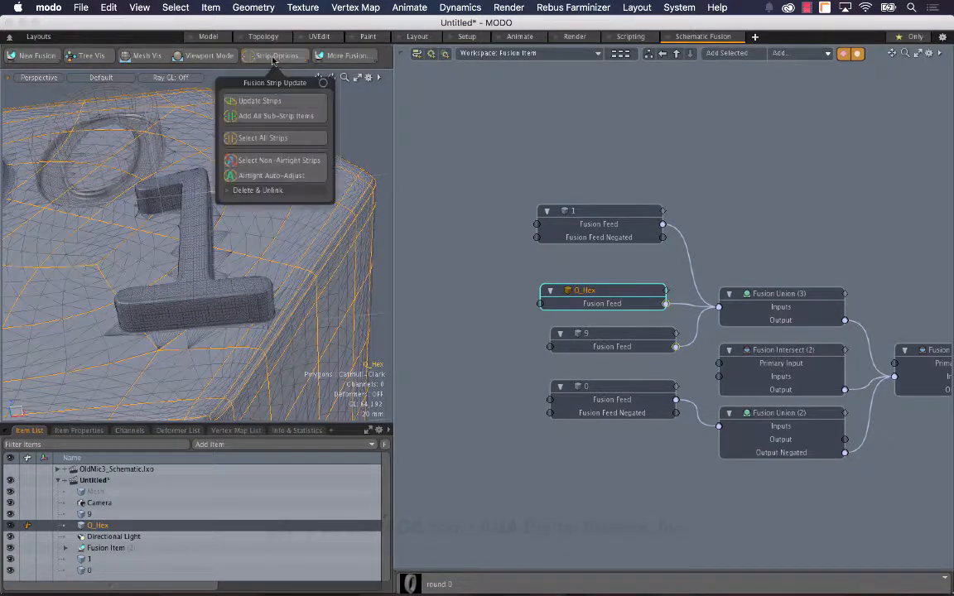
pyautogui.click(283, 102)
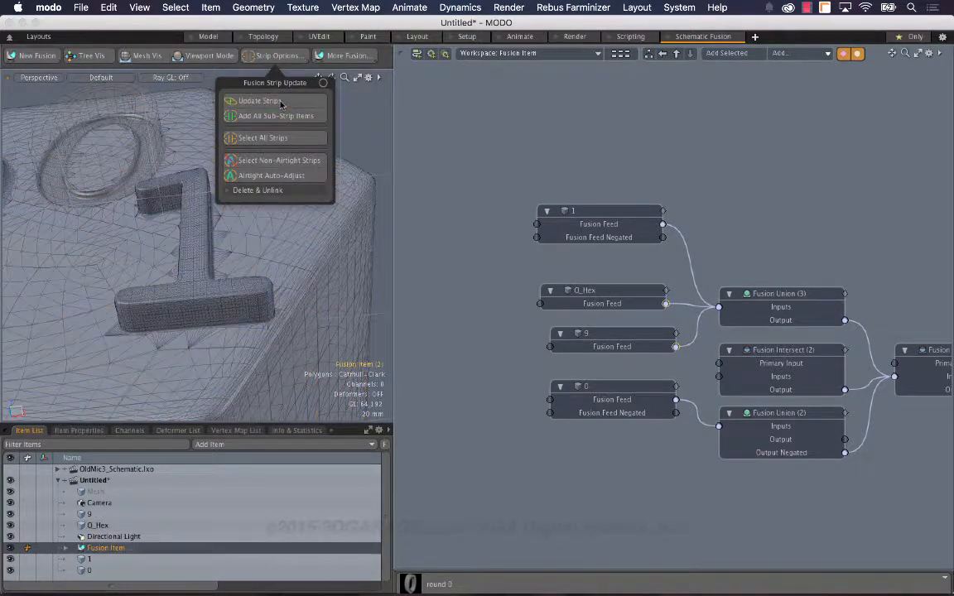
pyautogui.click(213, 325)
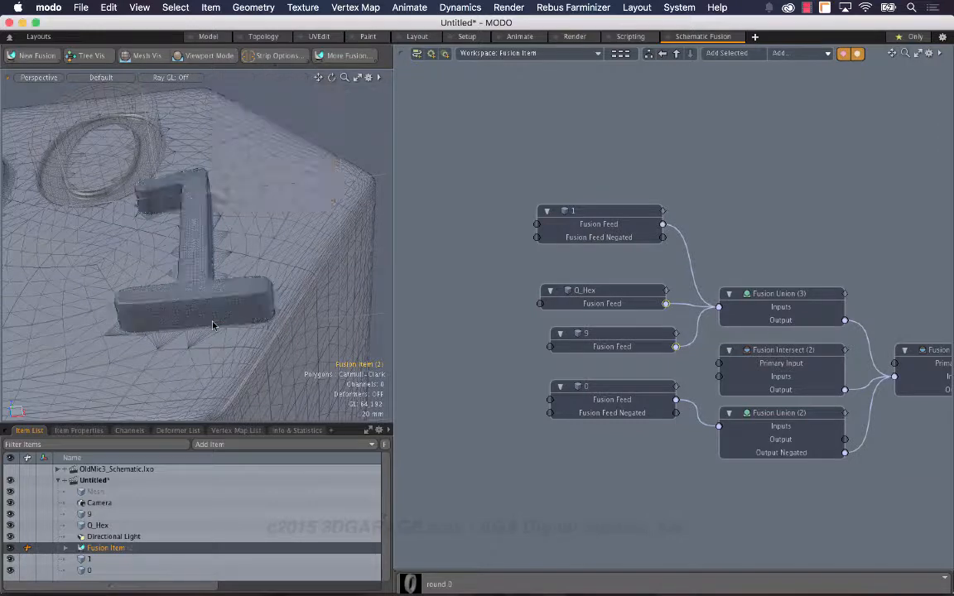
# Set the Strip_Width of the strip between the 1 and Q_Hex to 46%.
pyautogui.click(182, 293)
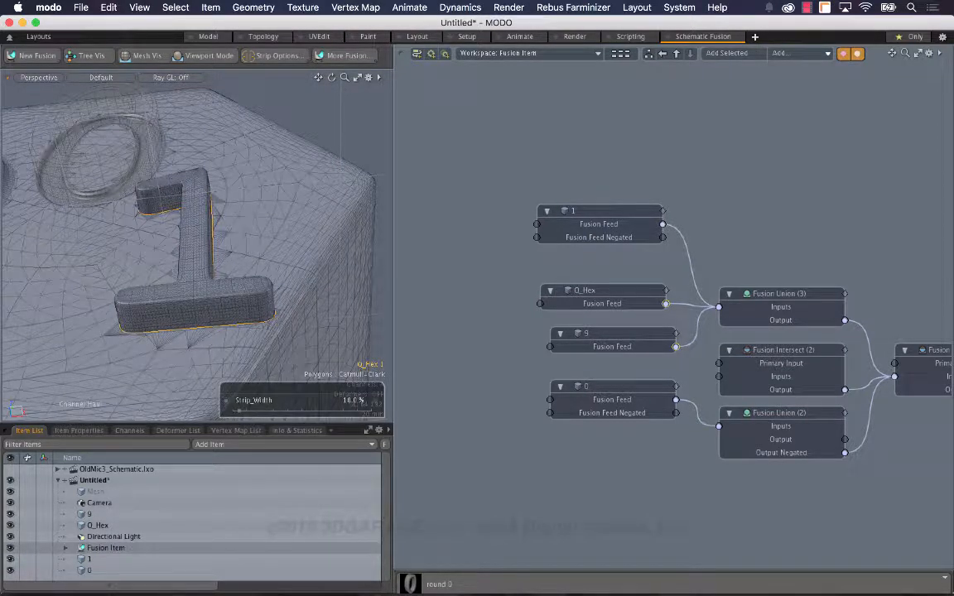
pyautogui.moveTo(238, 411); pyautogui.dragTo(264, 411)
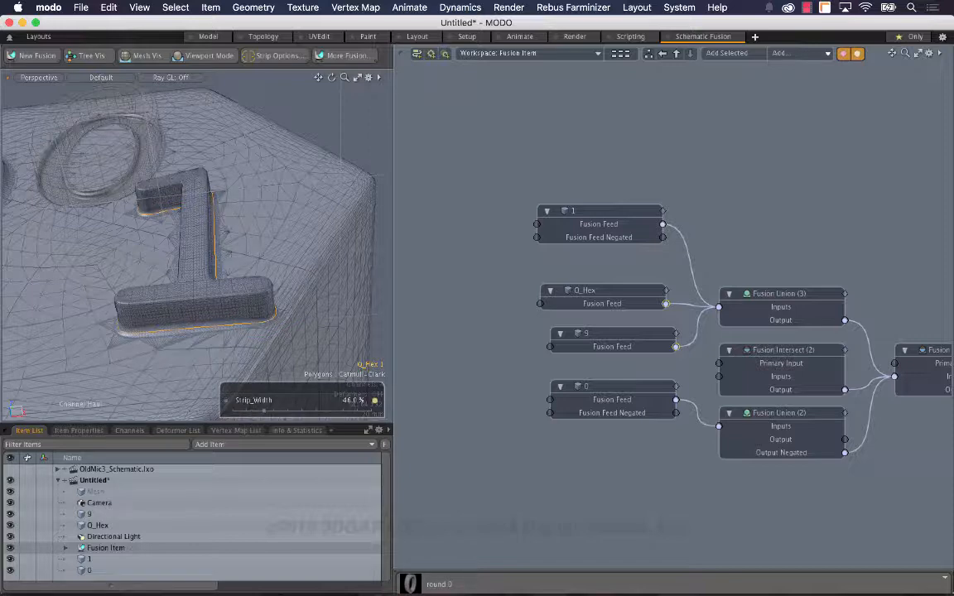
pyautogui.click(331, 116)
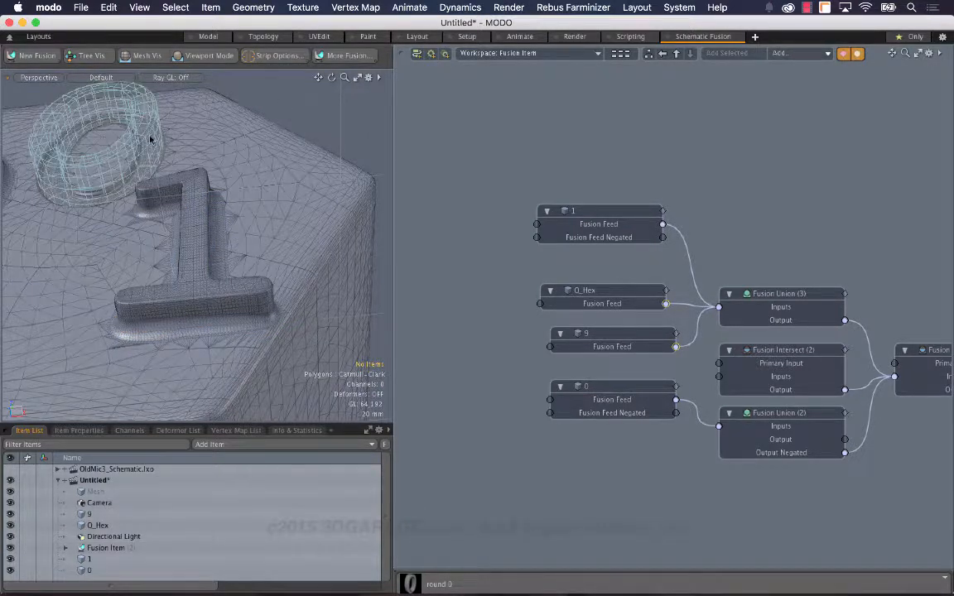
# Slide the 0 mesh slightly across the hex's top face, in from the far edge and toward the 9.
pyautogui.keyDown('alt'); pyautogui.moveTo(165, 174); pyautogui.dragTo(269, 138); pyautogui.keyUp('alt')
pyautogui.click(259, 138)
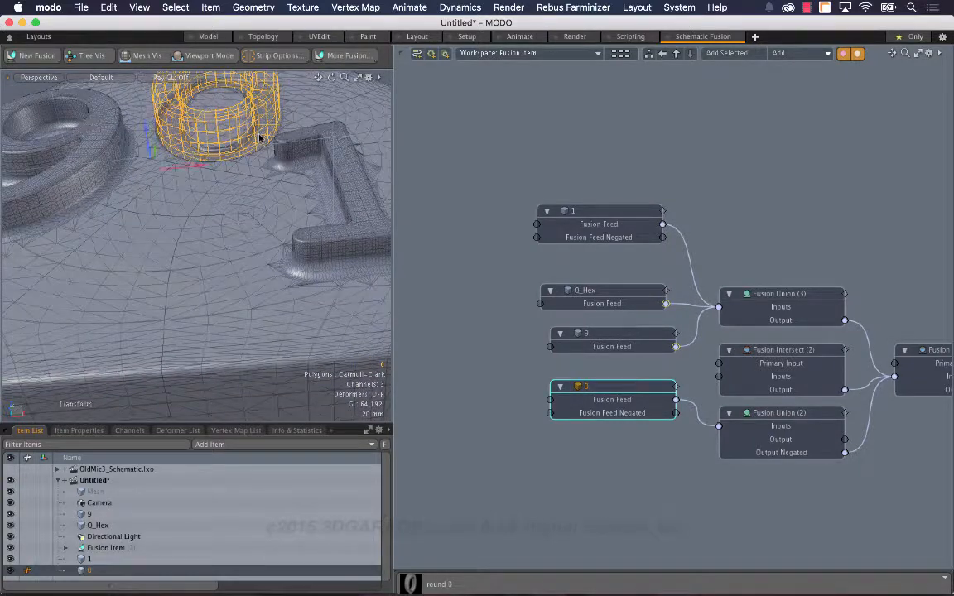
pyautogui.press('y')
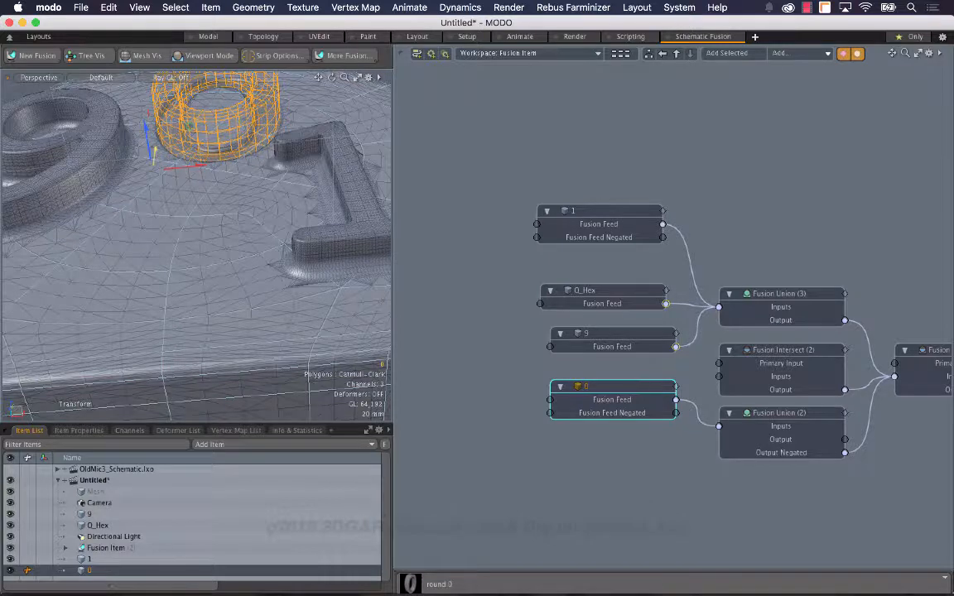
pyautogui.moveTo(155, 155); pyautogui.dragTo(184, 181)
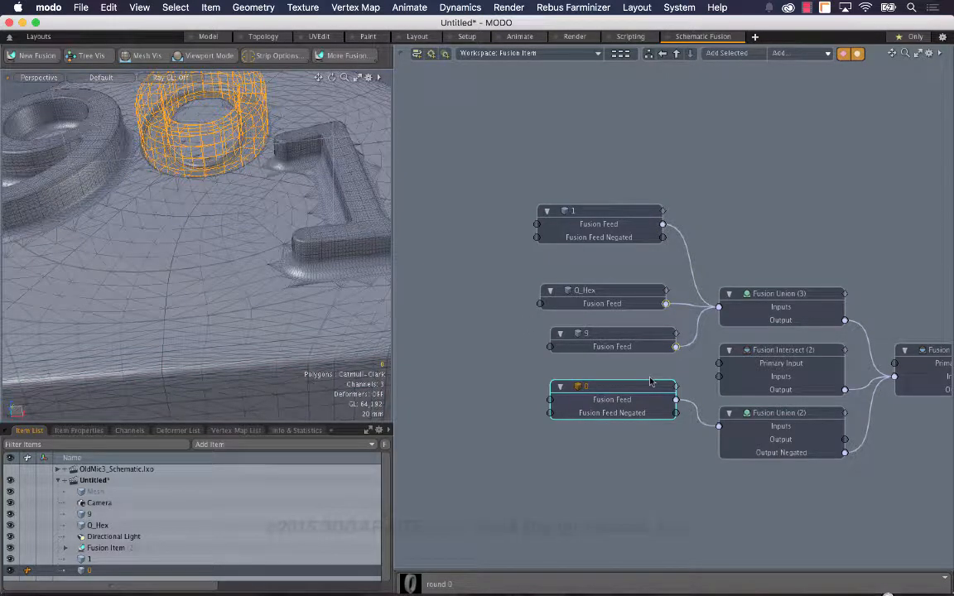
# Relink the 0 node's Fusion Feed from Fusion Union (2) to Fusion Union (3), and set the strip between the 0 and Q_Hex to 36% Strip_Width.
pyautogui.click(705, 426)
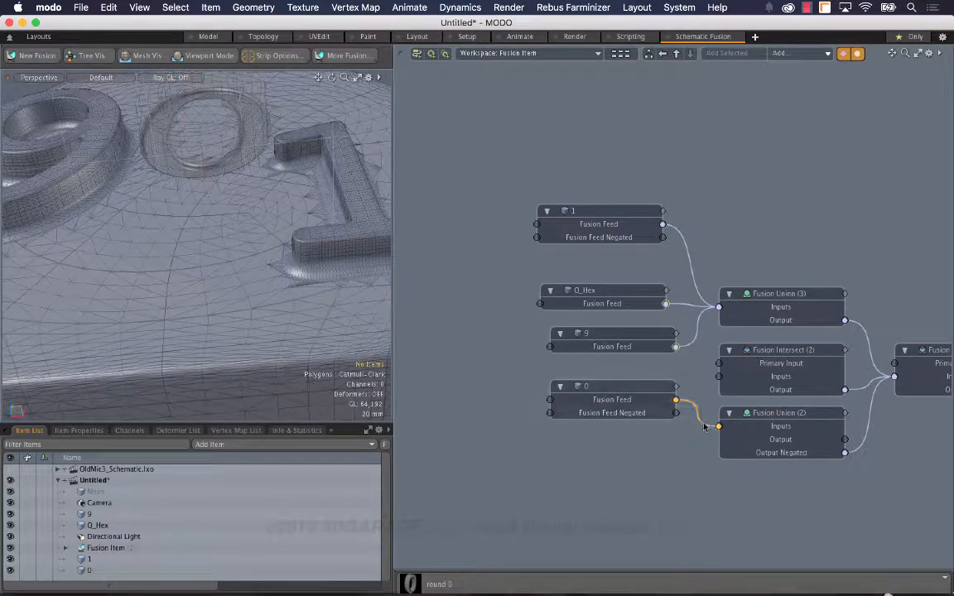
pyautogui.moveTo(677, 400); pyautogui.dragTo(718, 308)
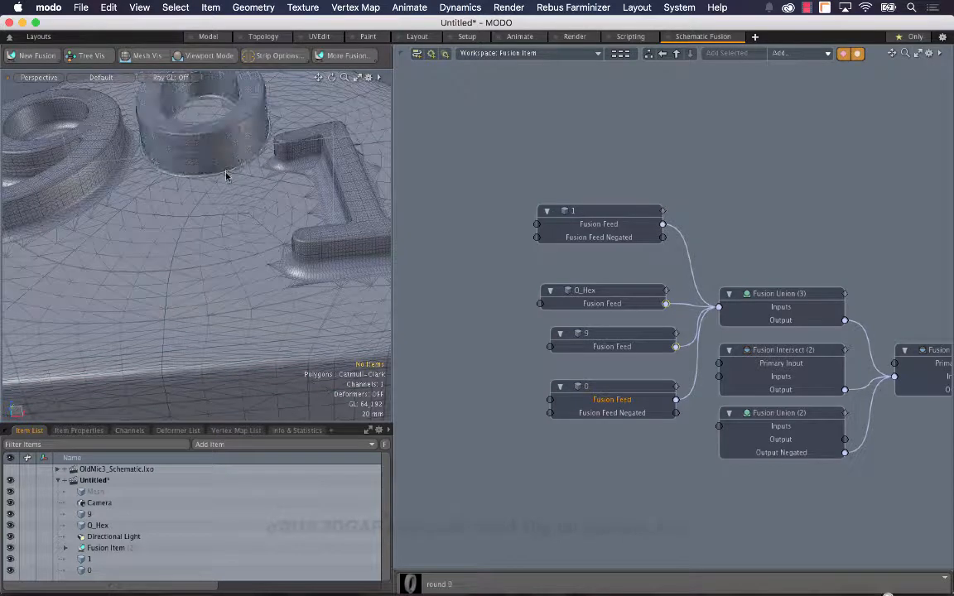
pyautogui.click(226, 173)
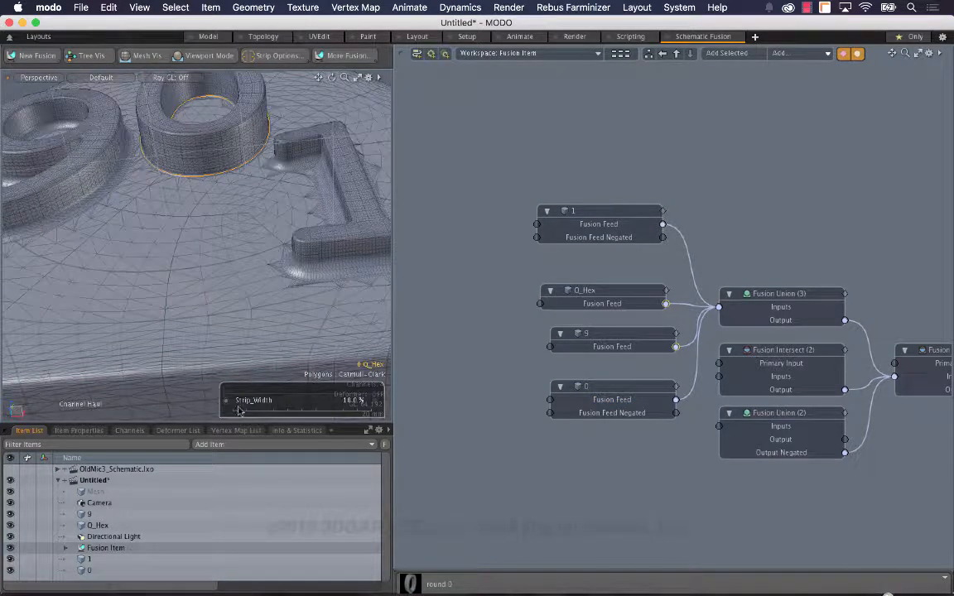
pyautogui.moveTo(336, 359); pyautogui.dragTo(351, 359)
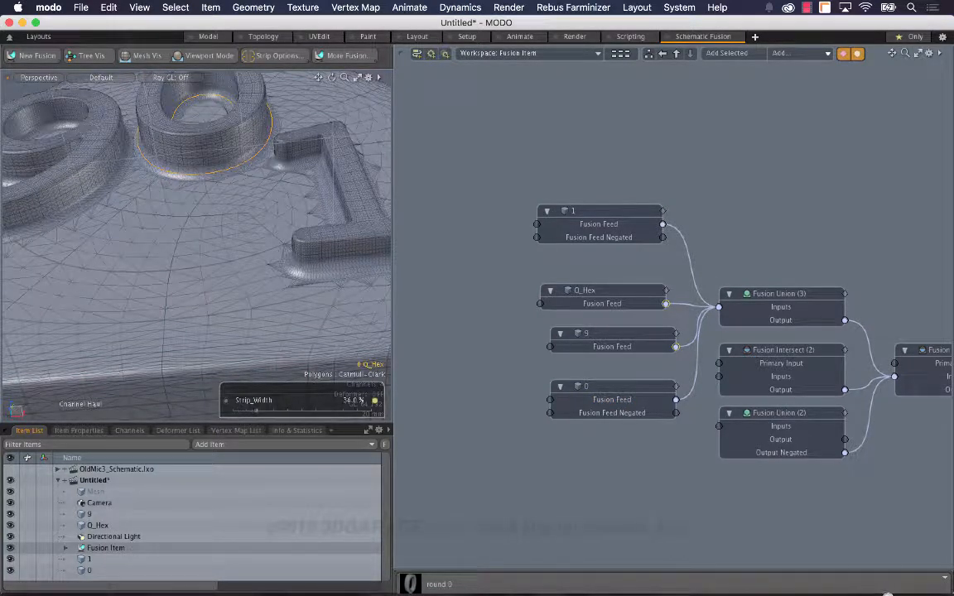
pyautogui.press('space')
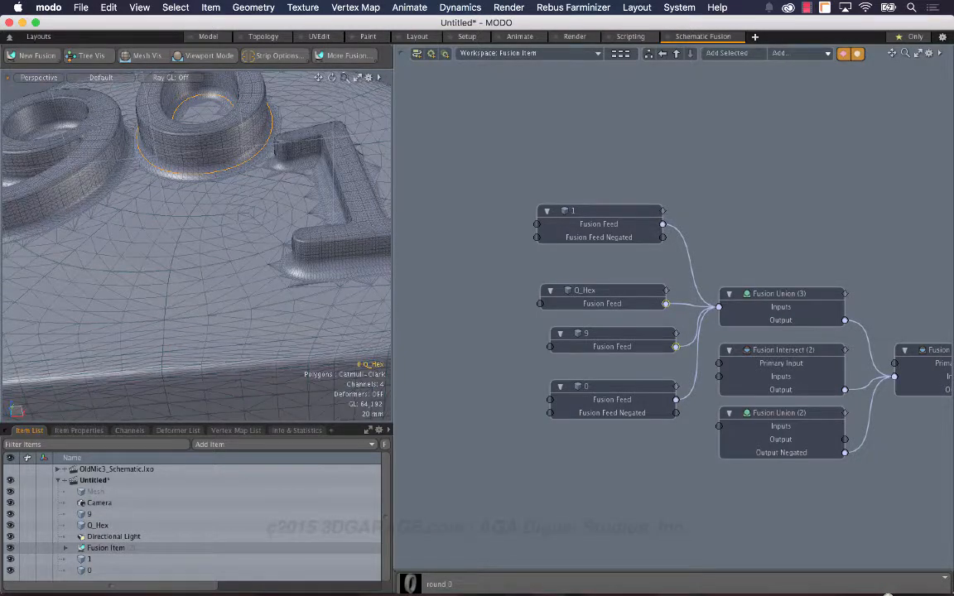
# Examine the 9, 0 and 1 blended onto the hex's top face in an enlarged 3D view.
pyautogui.moveTo(344, 77); pyautogui.dragTo(336, 78)
pyautogui.moveTo(394, 122); pyautogui.dragTo(624, 122)
pyautogui.click(574, 118)
pyautogui.moveTo(574, 78); pyautogui.dragTo(543, 80)
pyautogui.keyDown('alt'); pyautogui.moveTo(416, 139); pyautogui.dragTo(290, 143); pyautogui.keyUp('alt')
# Nudge the Fusion Union (3) and Fusion Intersect nodes in the schematic, then widen the 3D view beside it.
pyautogui.keyDown('alt'); pyautogui.moveTo(704, 248); pyautogui.dragTo(539, 166); pyautogui.keyUp('alt')
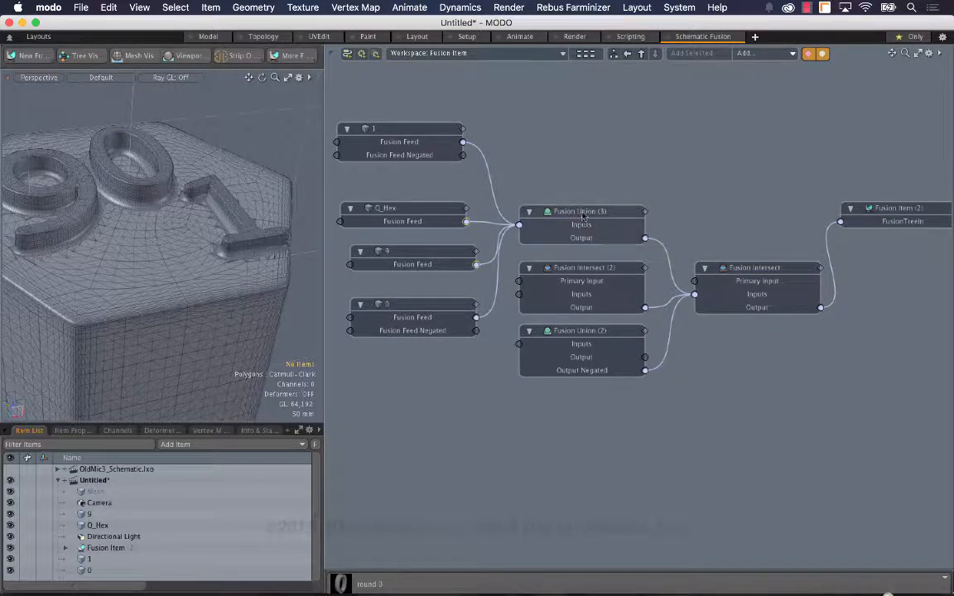
pyautogui.moveTo(525, 212); pyautogui.dragTo(535, 215)
pyautogui.moveTo(753, 272); pyautogui.dragTo(762, 261)
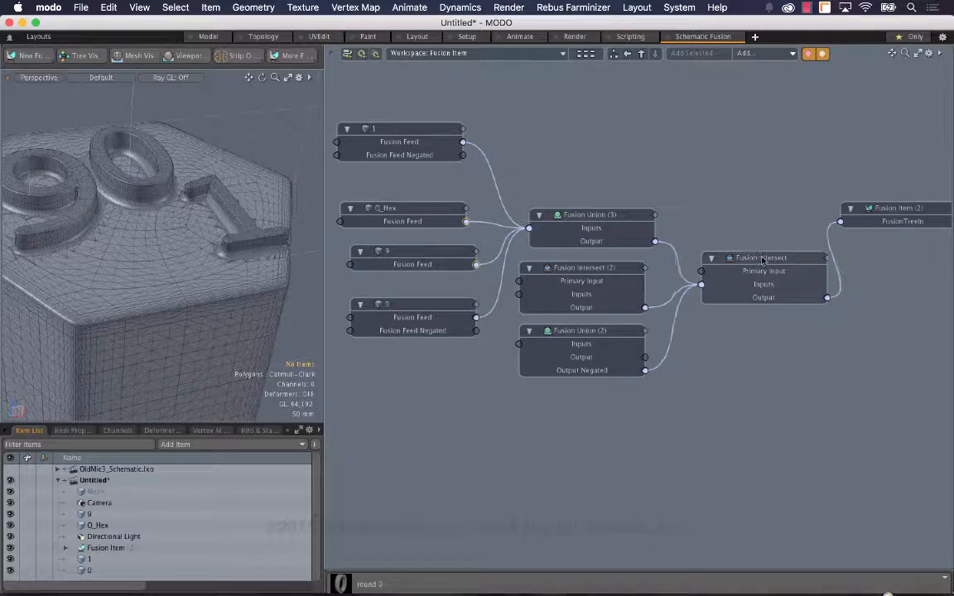
pyautogui.moveTo(904, 54); pyautogui.dragTo(888, 594)
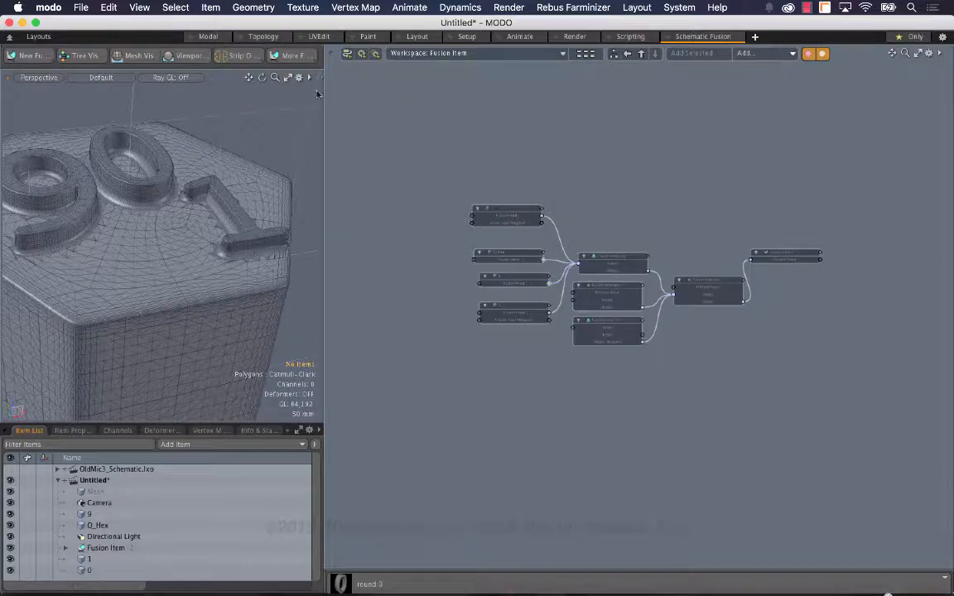
pyautogui.moveTo(322, 95); pyautogui.dragTo(427, 110)
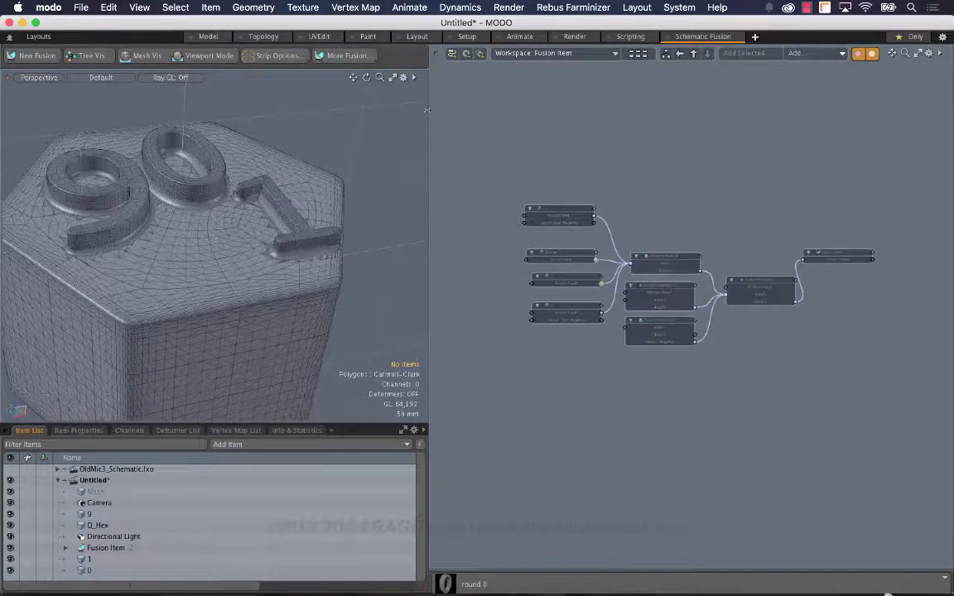